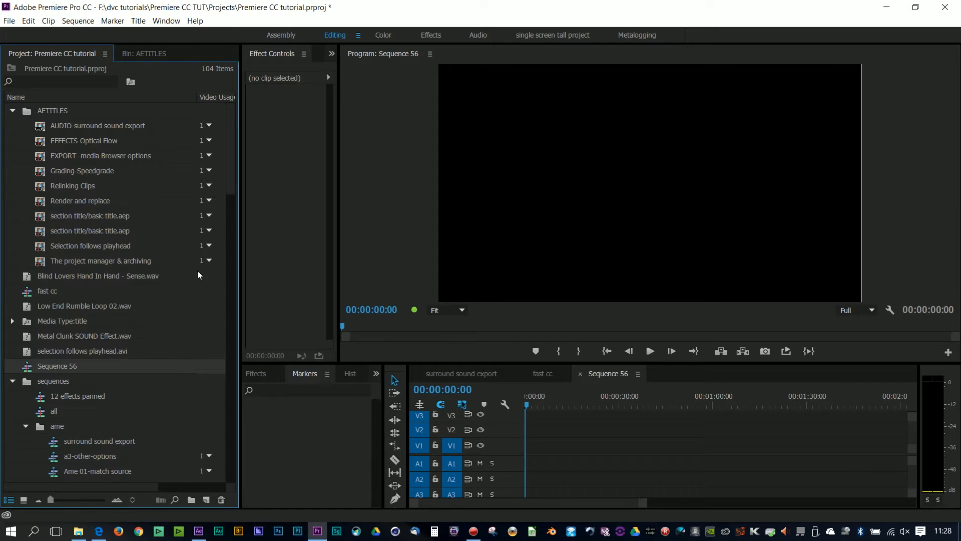
Collapse the expanded bins in the project, including sequences and AETITLES.
scroll(223, 181, down, 5)
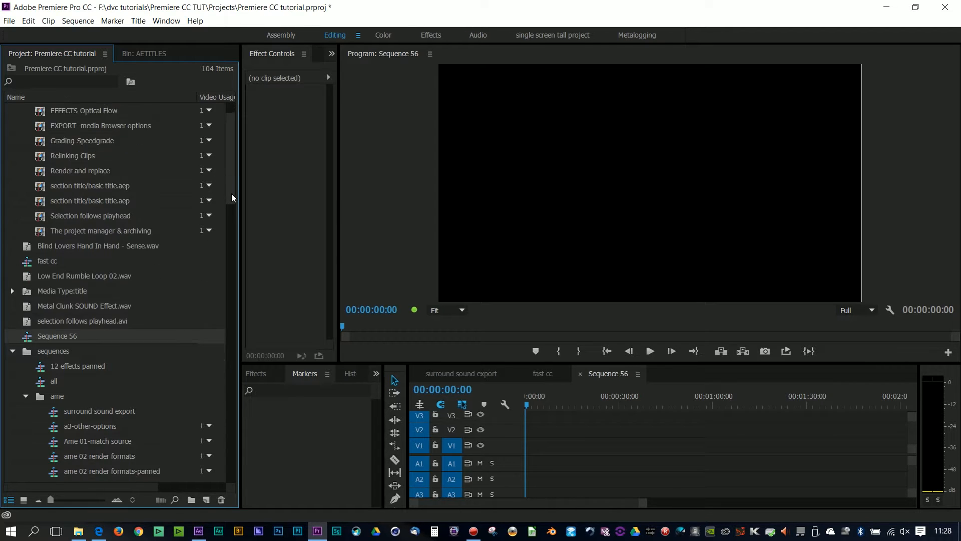
click(12, 156)
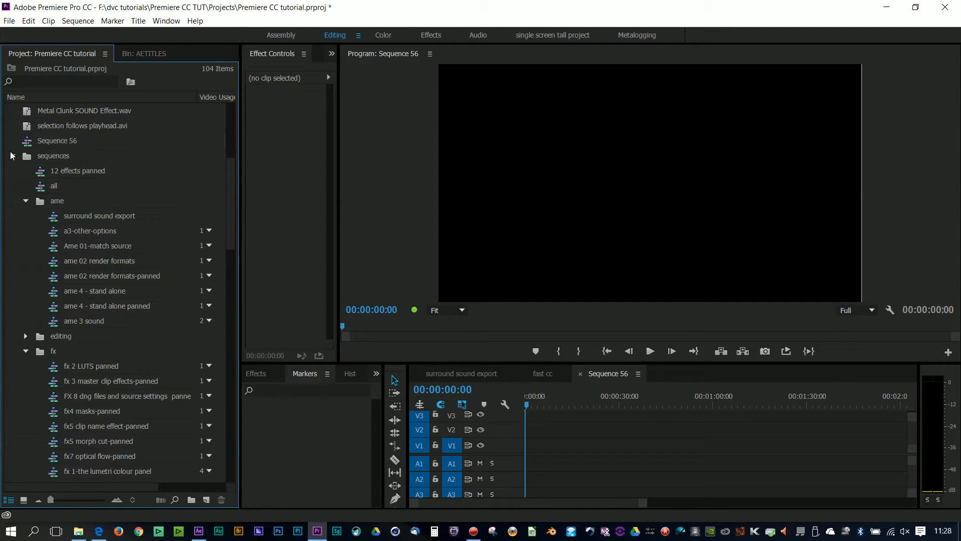
click(13, 201)
scroll(28, 125, up, 2)
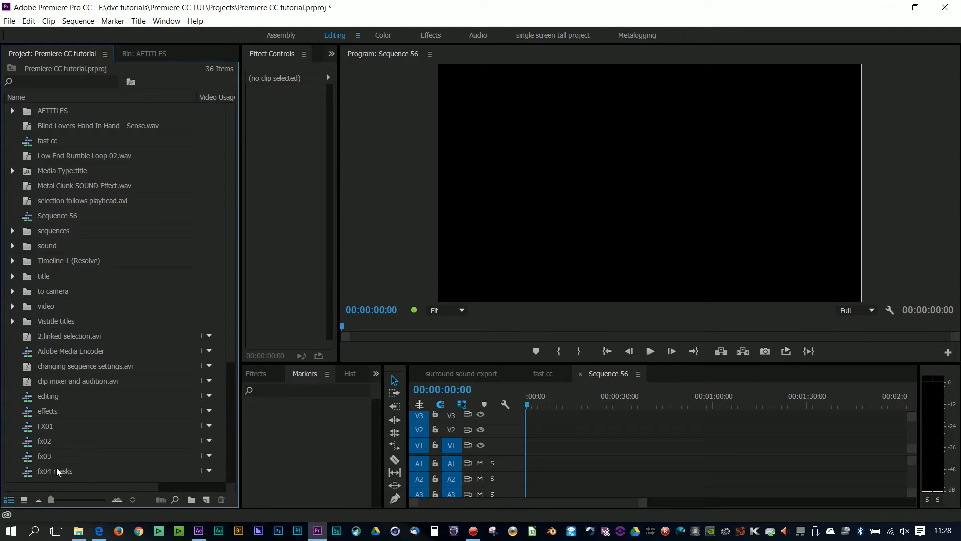
click(13, 112)
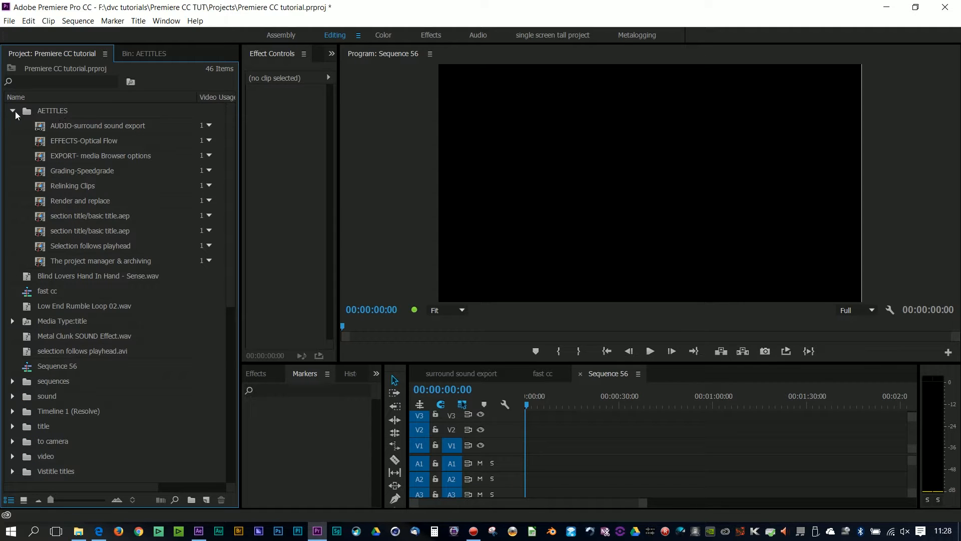
click(13, 111)
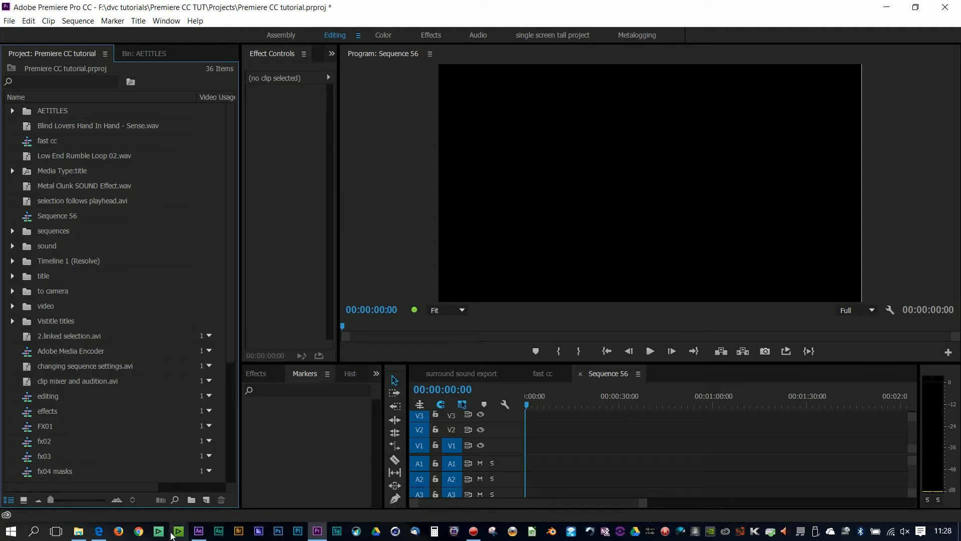
Create a new bin named "new ae titles" in the project and open it.
click(192, 500)
text(new ae)
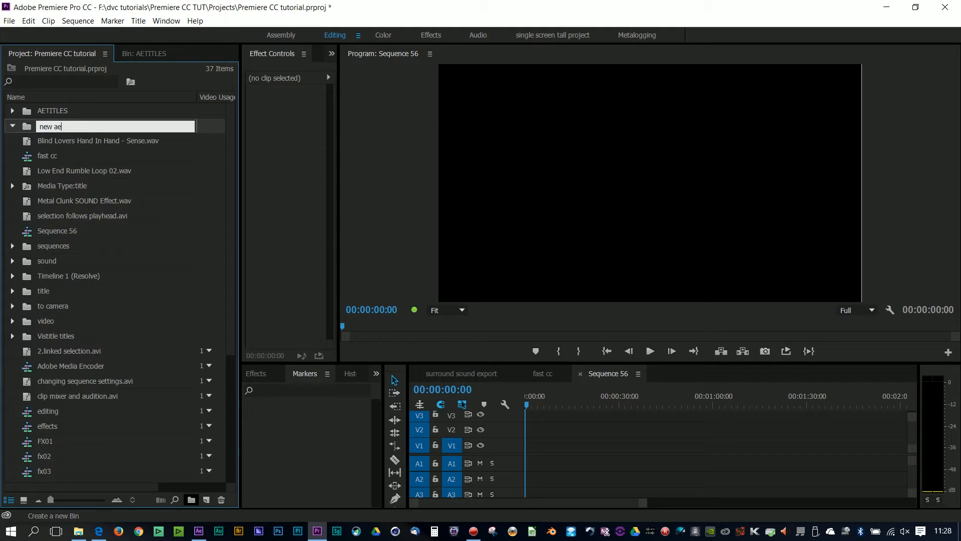
text( titles)
key(Tab)
double_click(24, 131)
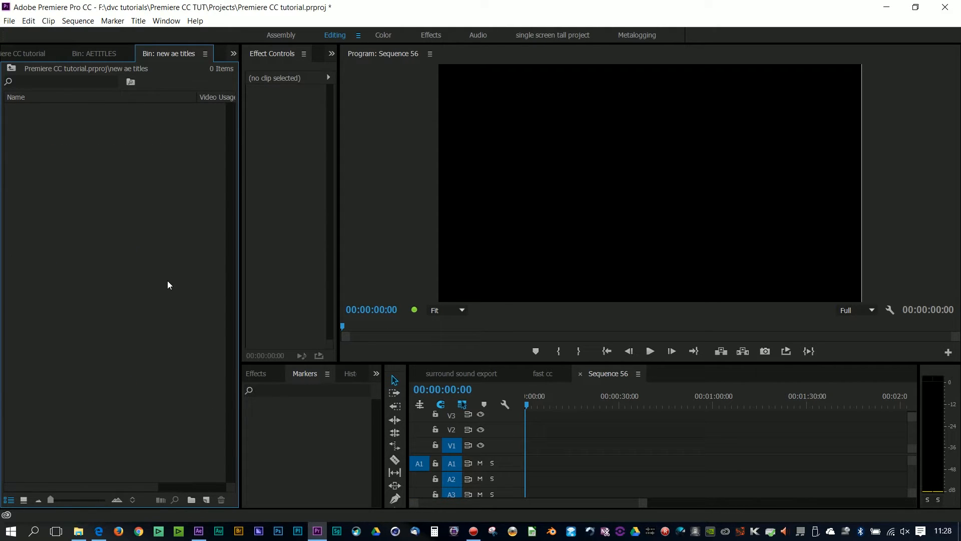
Switch to After Effects, move its window aside, and bring the title composition into the new ae titles bin in Premiere Pro.
click(199, 531)
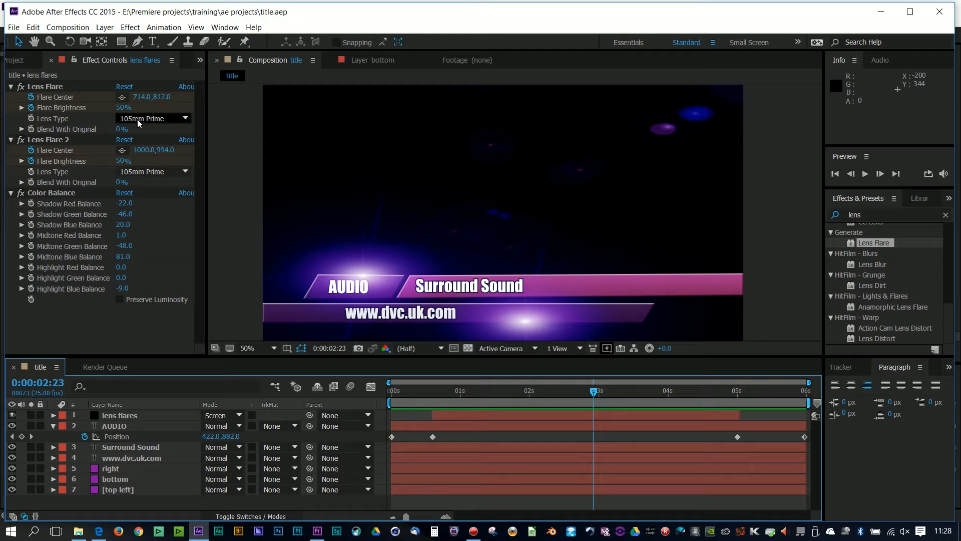
drag(50, 13, 270, 34)
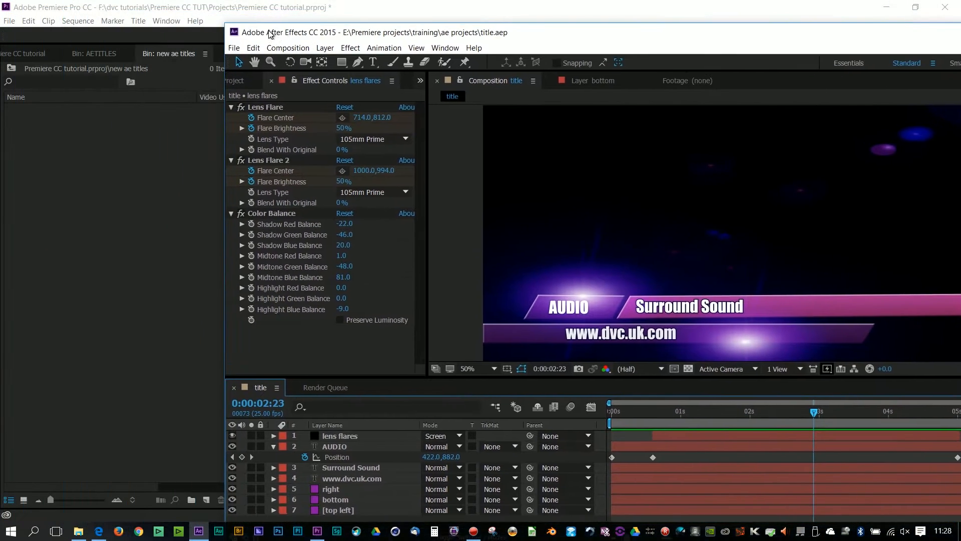
click(239, 81)
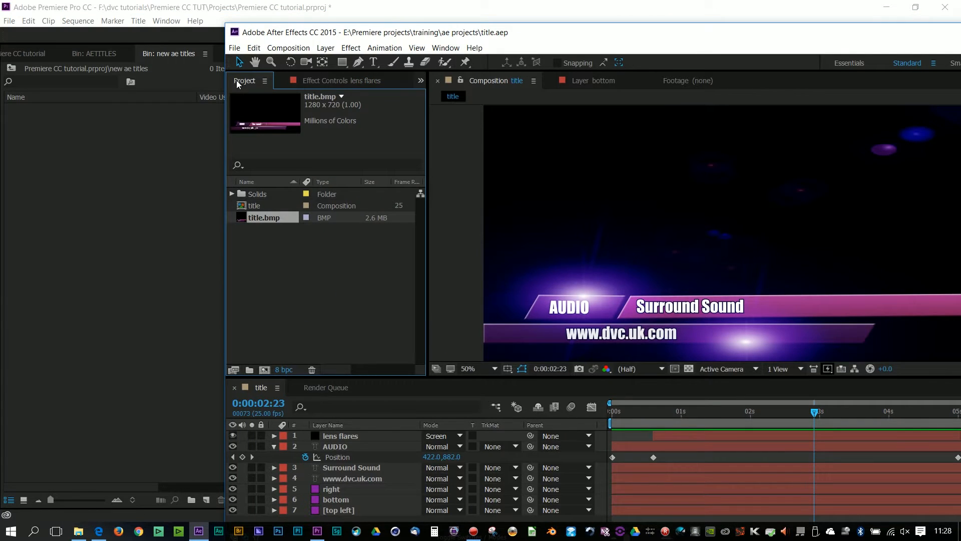
click(253, 206)
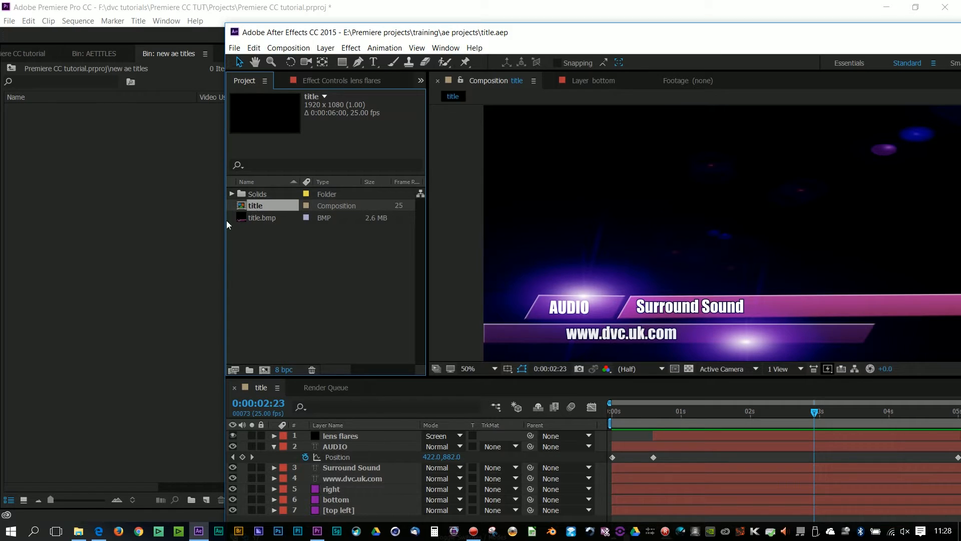
drag(242, 207, 65, 157)
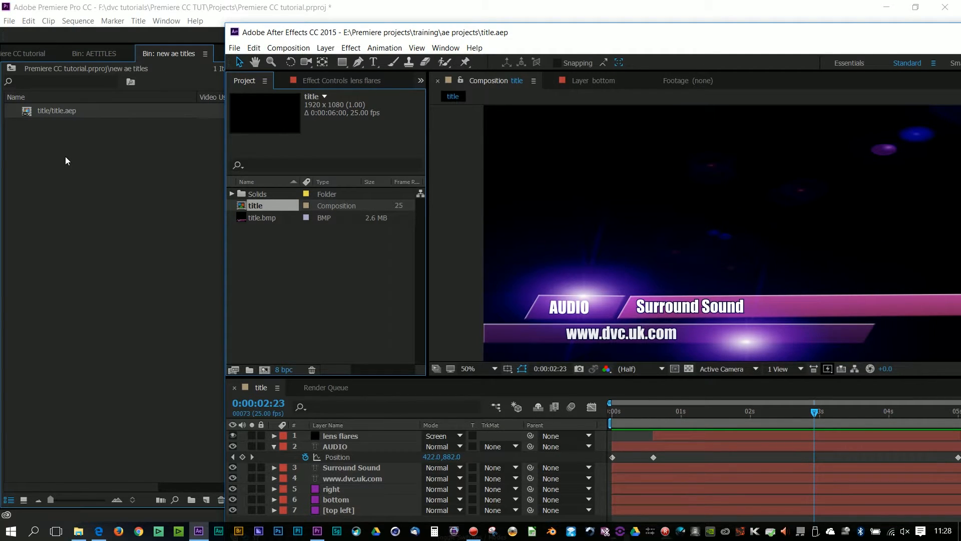
click(65, 156)
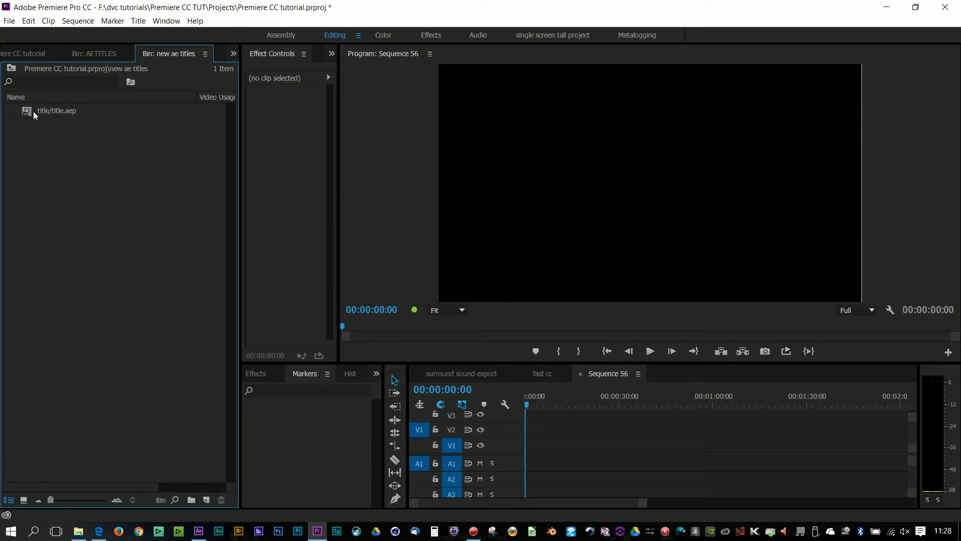
Place title/title.aep on track V2 at the start of Sequence 56 and play it back.
drag(33, 111, 524, 408)
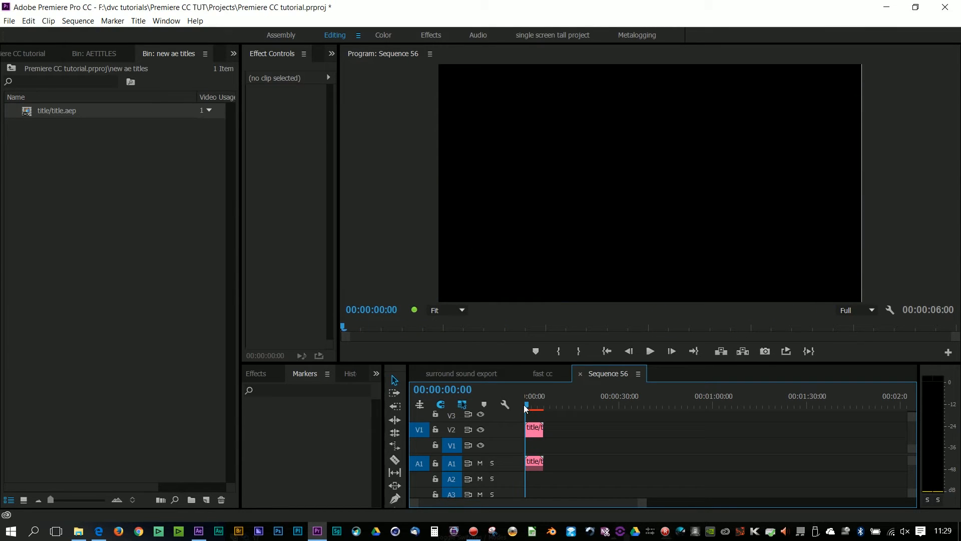
key(space)
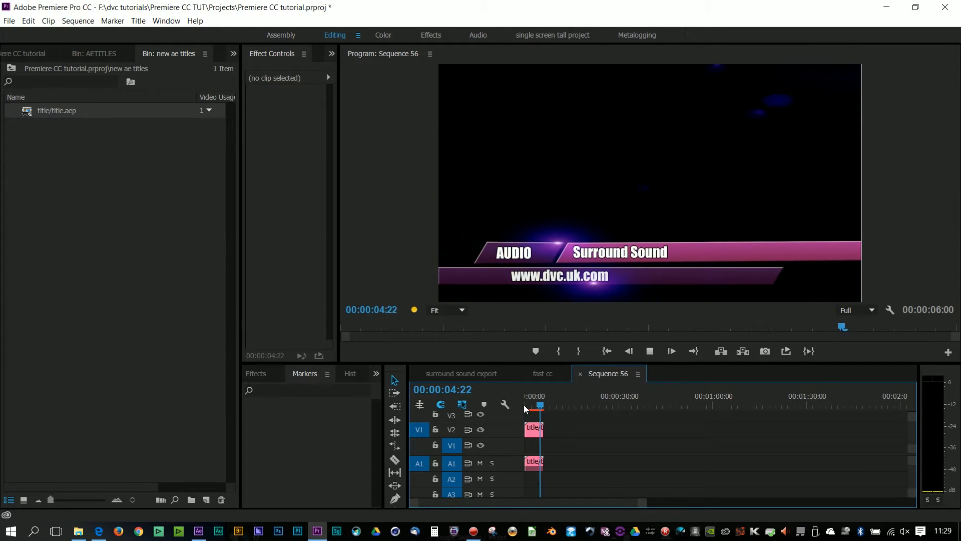
mouse_move(520, 404)
mouse_down()
mouse_move(541, 406)
mouse_move(532, 406)
mouse_up()
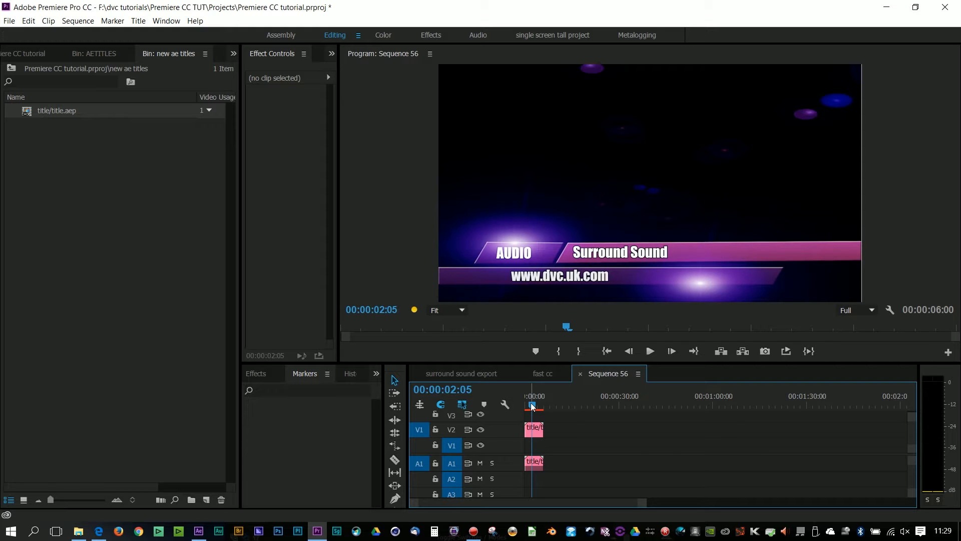
Scrub through the surround sound export sequence to review it, and return to Sequence 56.
click(494, 371)
drag(542, 402, 548, 403)
click(598, 373)
Switch to After Effects, maximize its window, and display the layer switches instead of the modes in the title timeline.
click(199, 530)
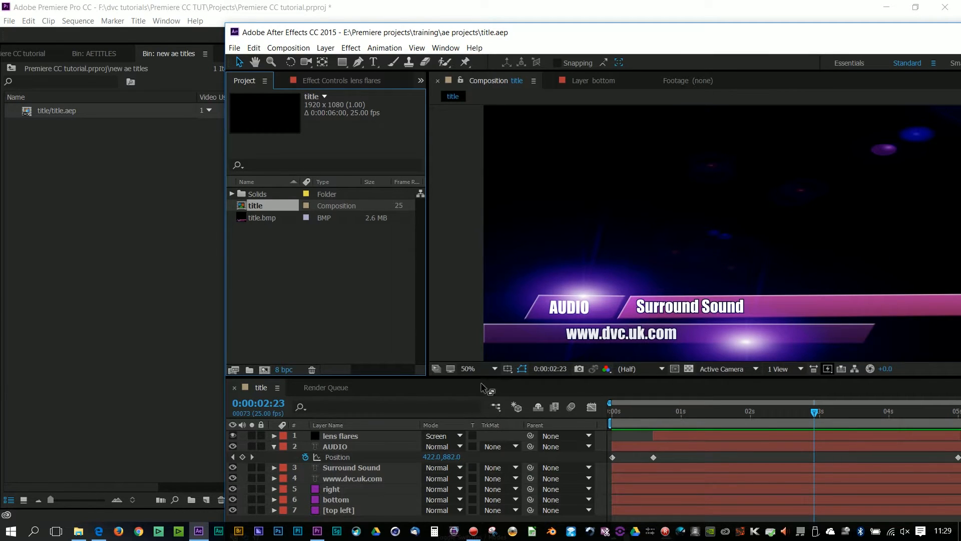
double_click(608, 33)
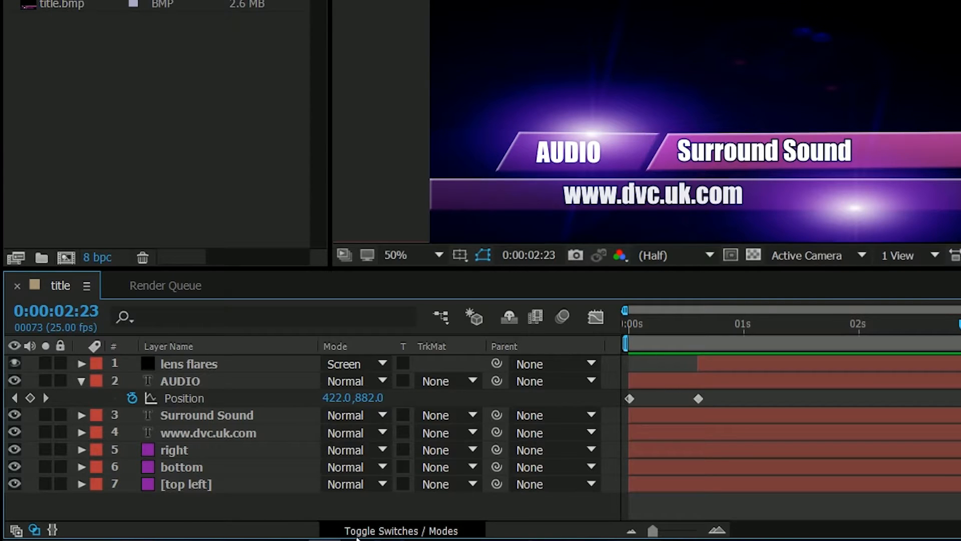
click(402, 531)
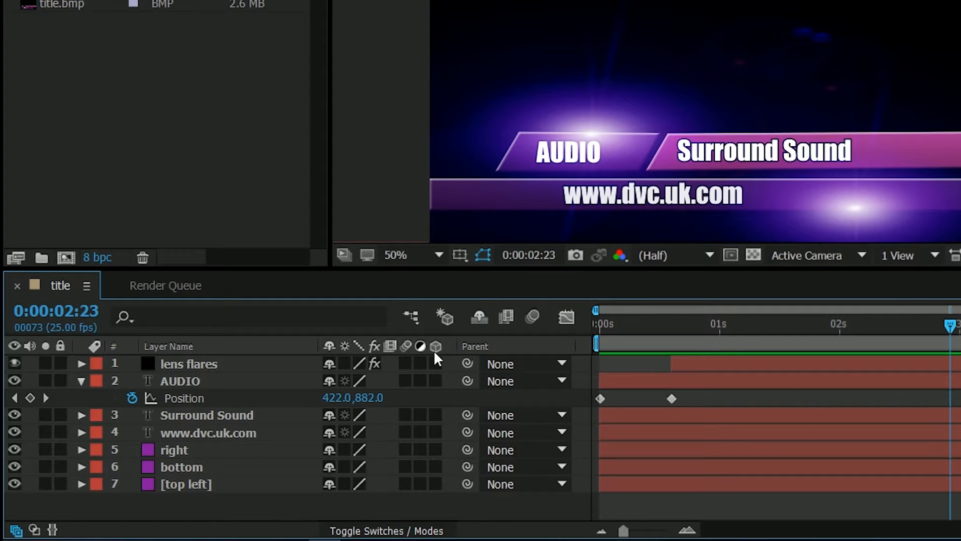
click(413, 530)
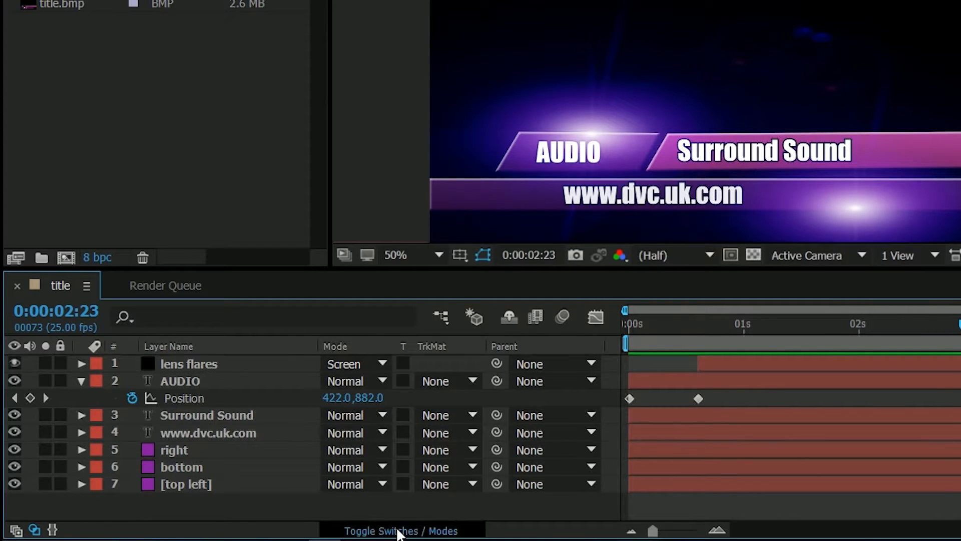
click(357, 531)
click(382, 529)
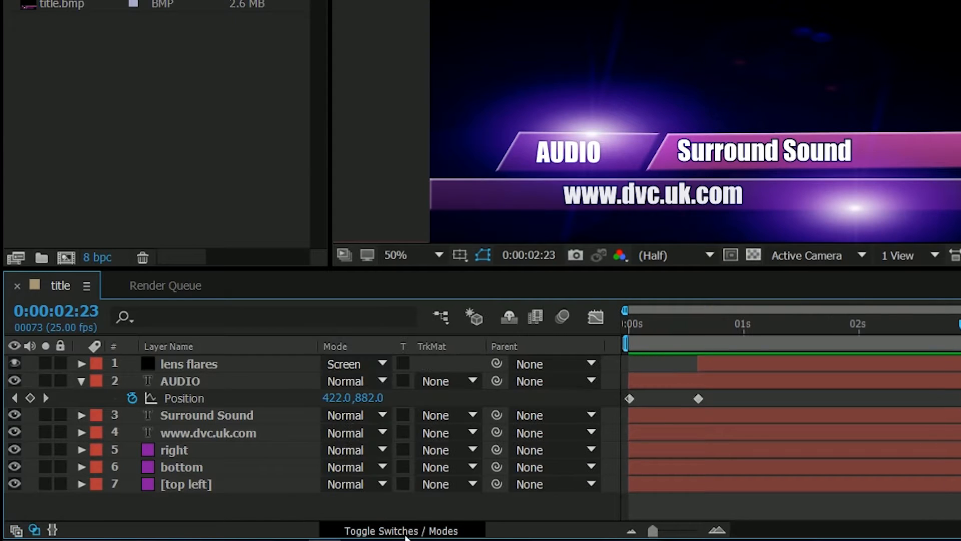
click(403, 530)
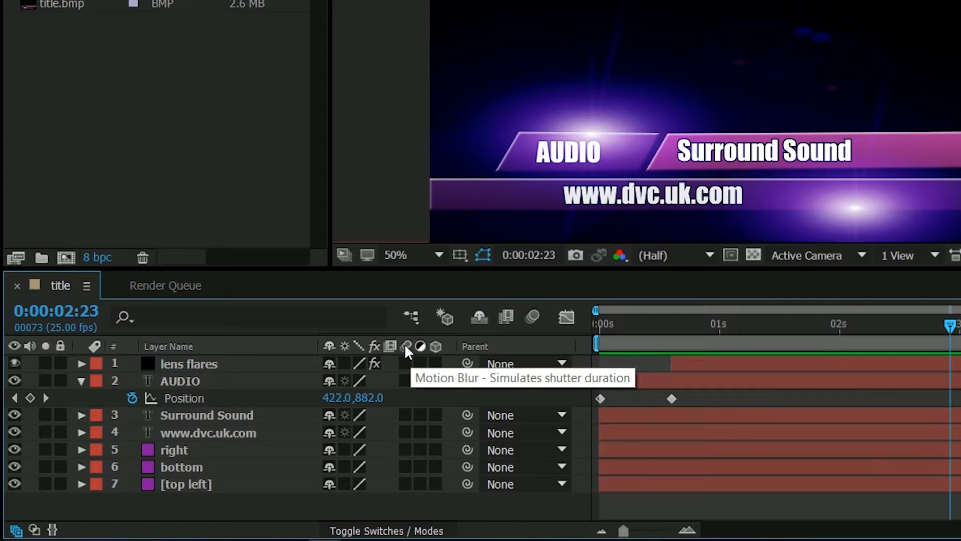
Enable motion blur on all seven layers of the title composition, from lens flares down to top left.
click(408, 382)
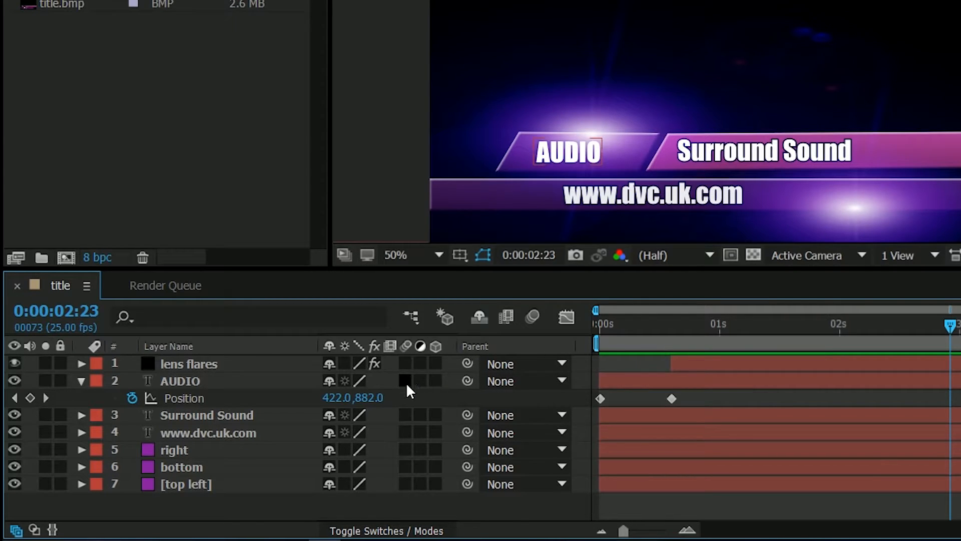
drag(407, 383, 406, 484)
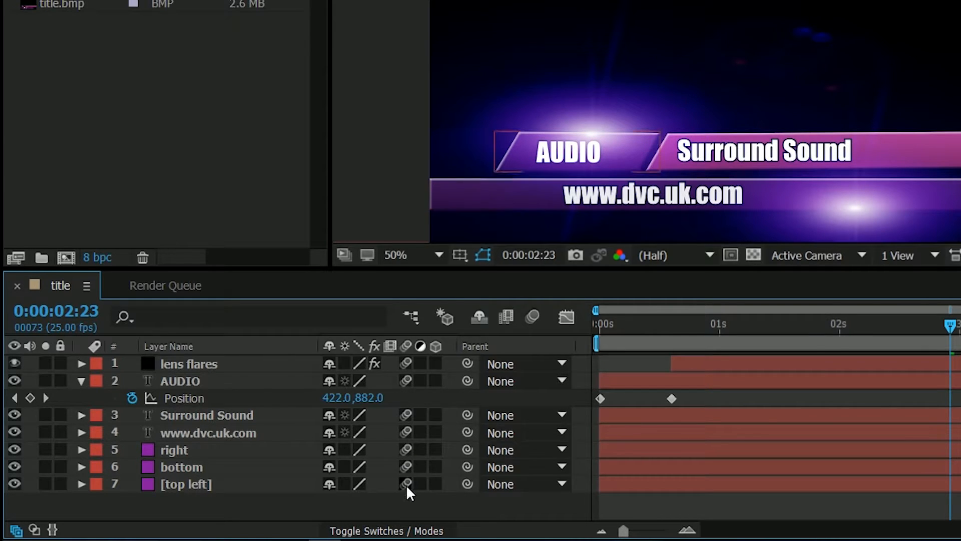
click(407, 364)
Preview the title animation from the start and inspect the moving bars at 0:00:00:10.
drag(648, 324, 596, 327)
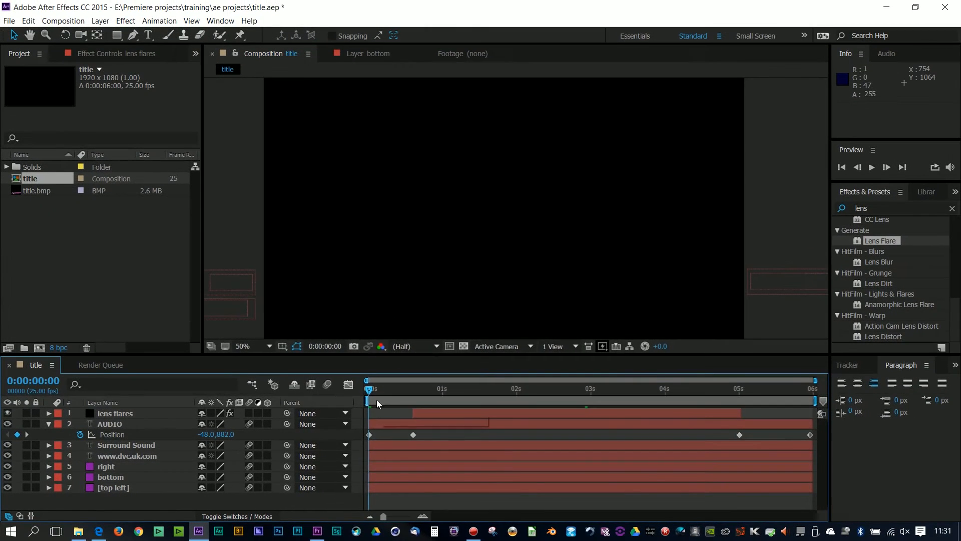
click(872, 167)
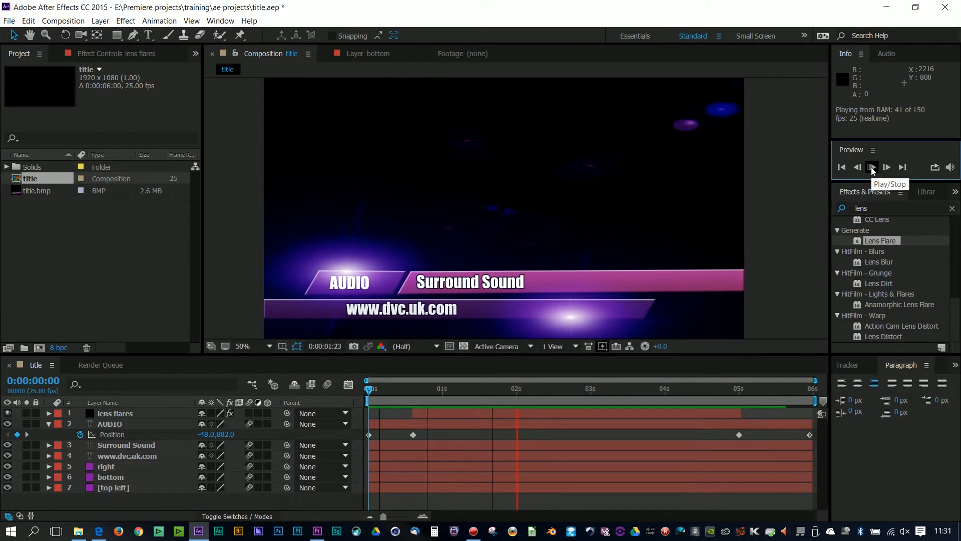
mouse_move(397, 390)
mouse_down()
mouse_move(358, 394)
mouse_move(398, 390)
mouse_up()
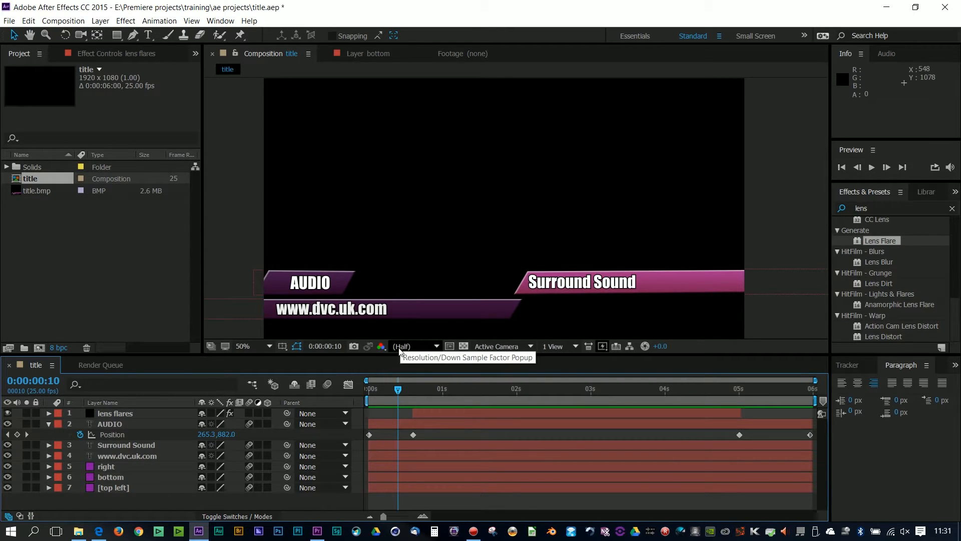
Set the composition view's resolution to Full and preview the animation from the start.
click(436, 347)
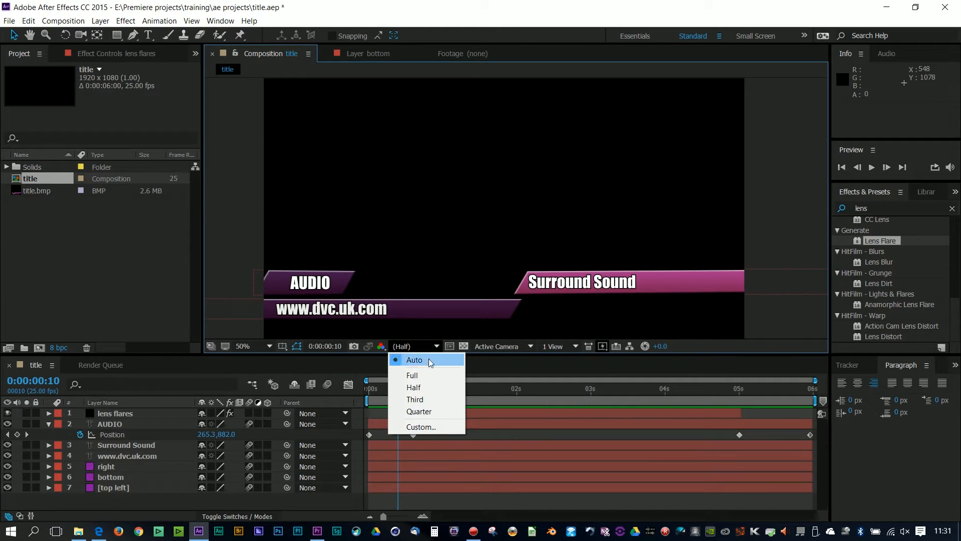
click(415, 375)
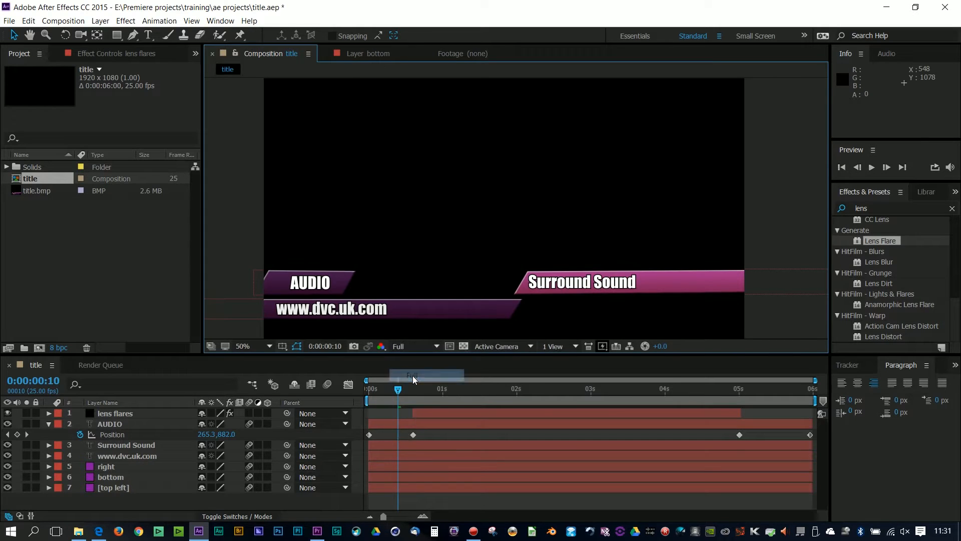
drag(399, 390, 364, 392)
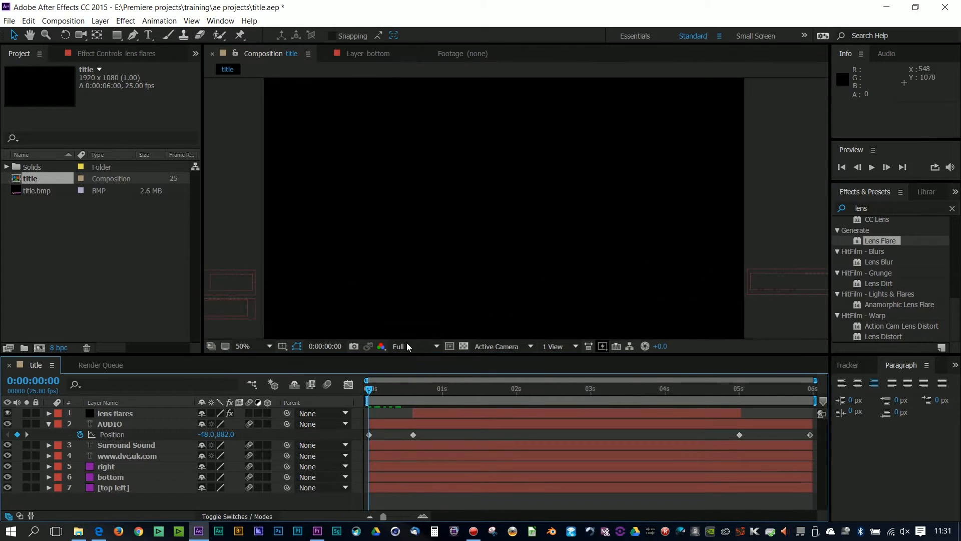
click(872, 171)
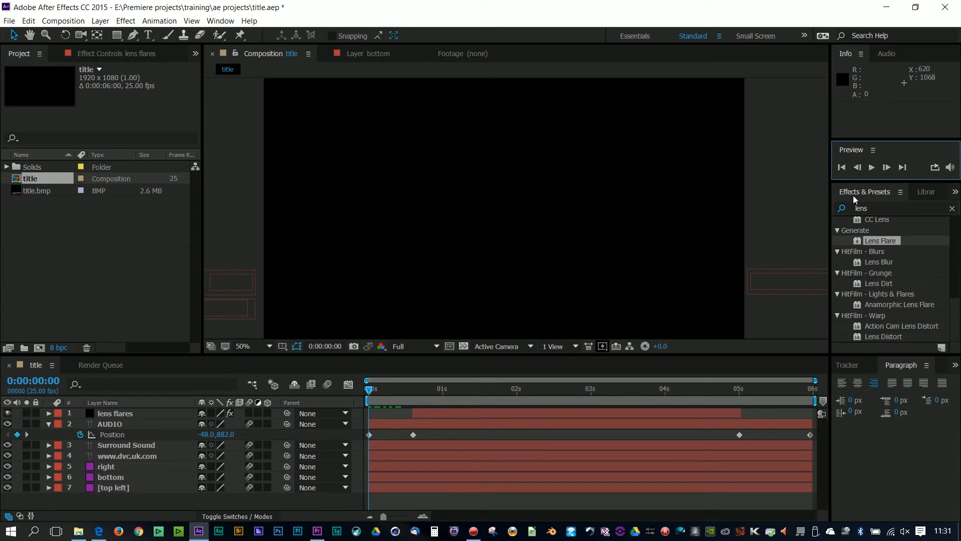
click(871, 170)
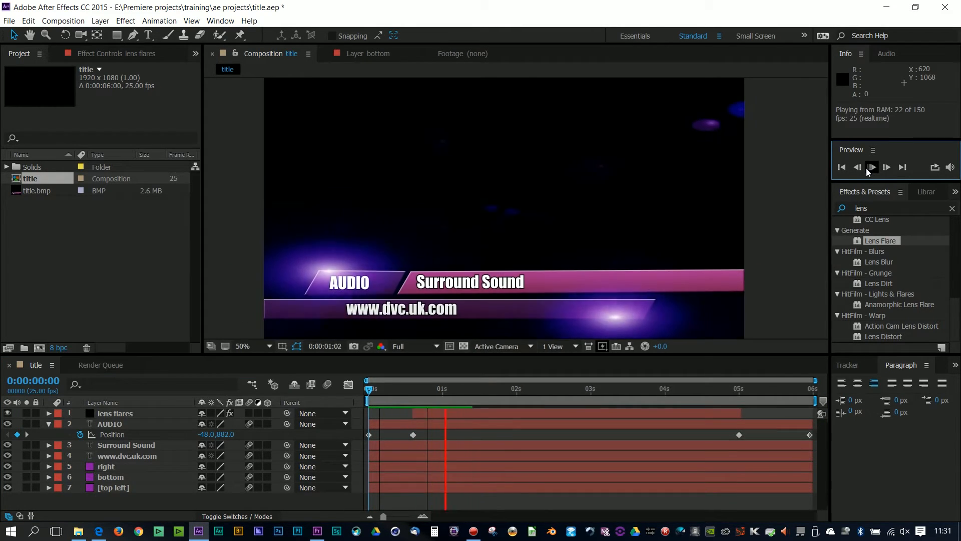
Turn on motion blur for the whole title composition and preview the animation from the start.
drag(399, 385, 367, 389)
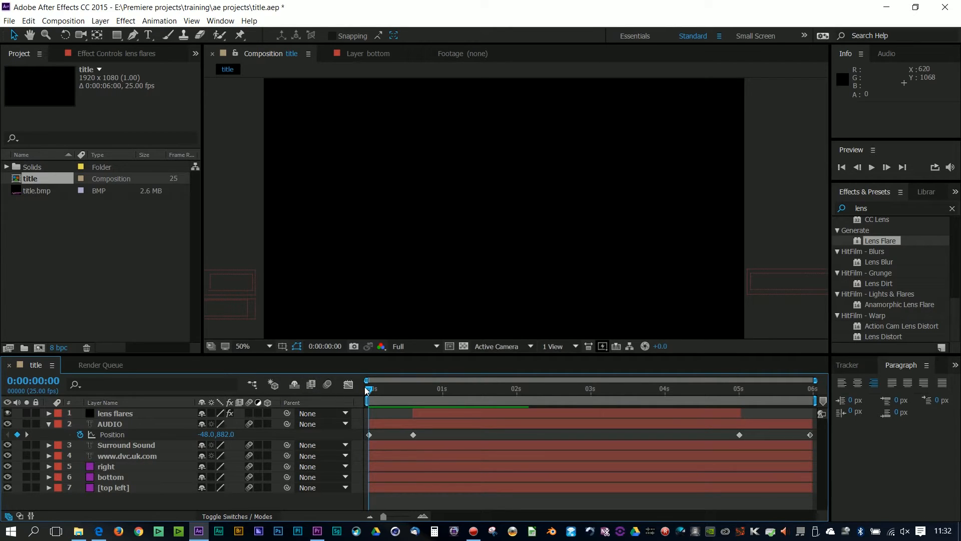
click(294, 384)
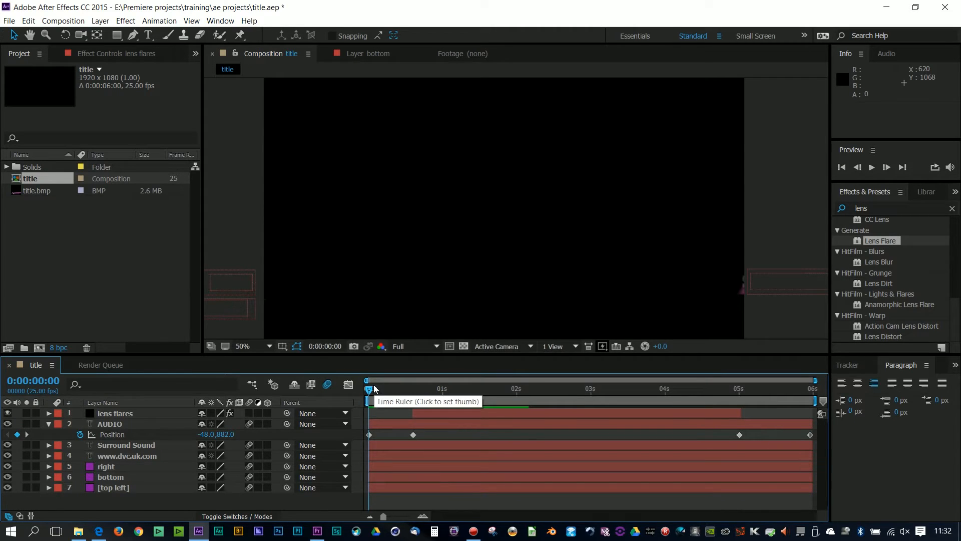
click(872, 167)
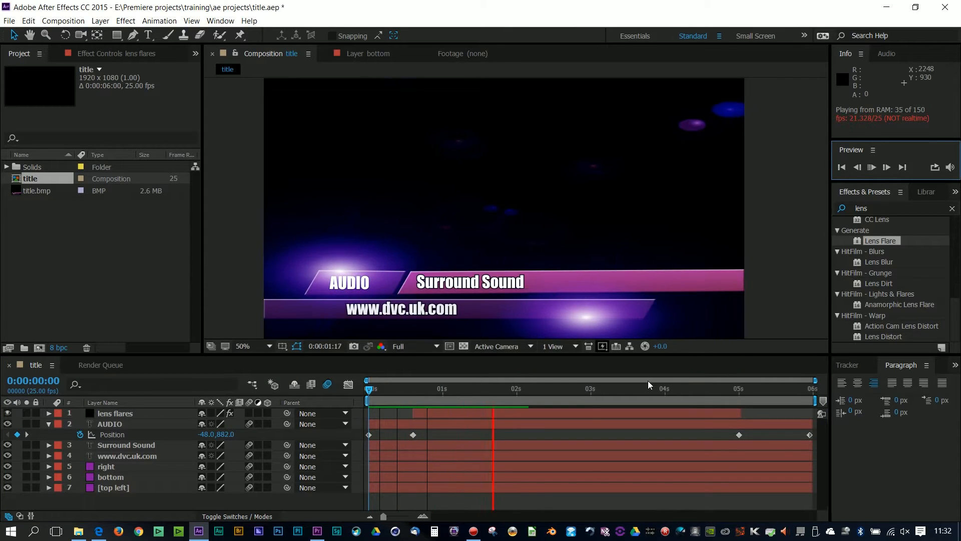
Replay the title animation from the start and scrub through its first second to examine the motion blur.
click(402, 407)
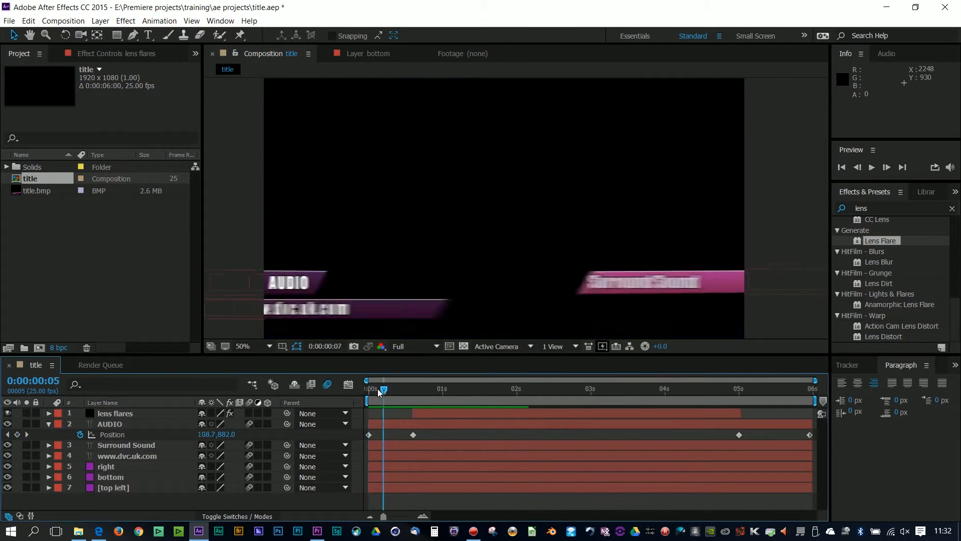
click(871, 168)
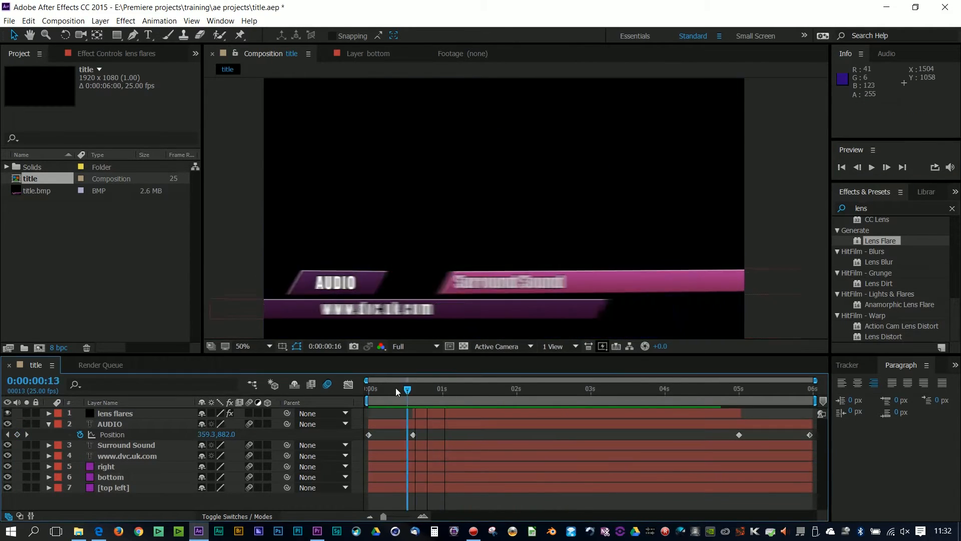
click(362, 391)
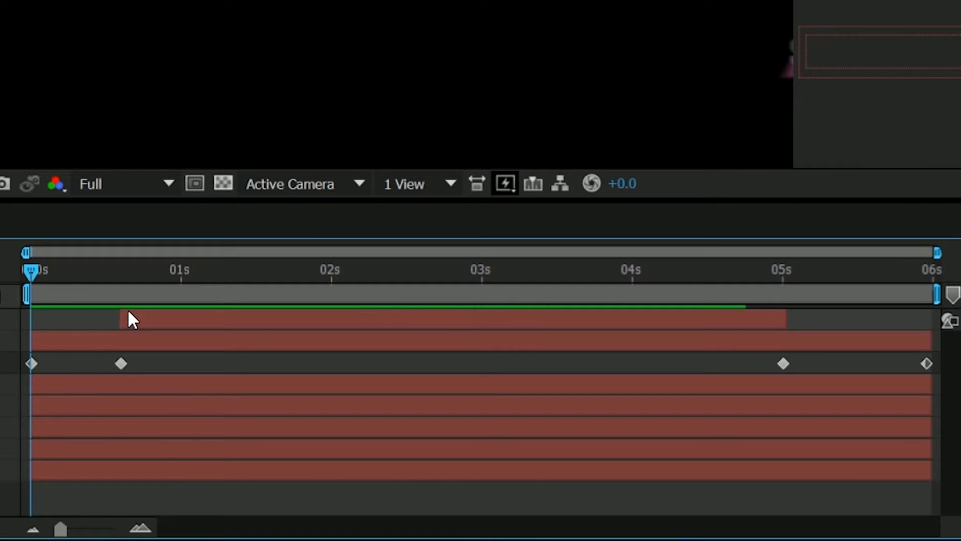
mouse_move(186, 306)
mouse_down()
mouse_move(327, 289)
mouse_move(187, 296)
mouse_up()
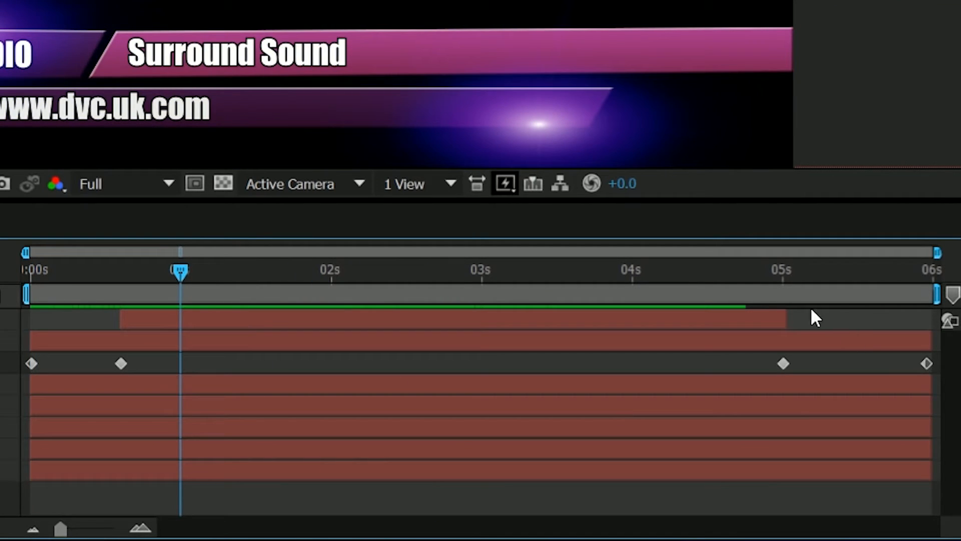
drag(125, 276, 17, 285)
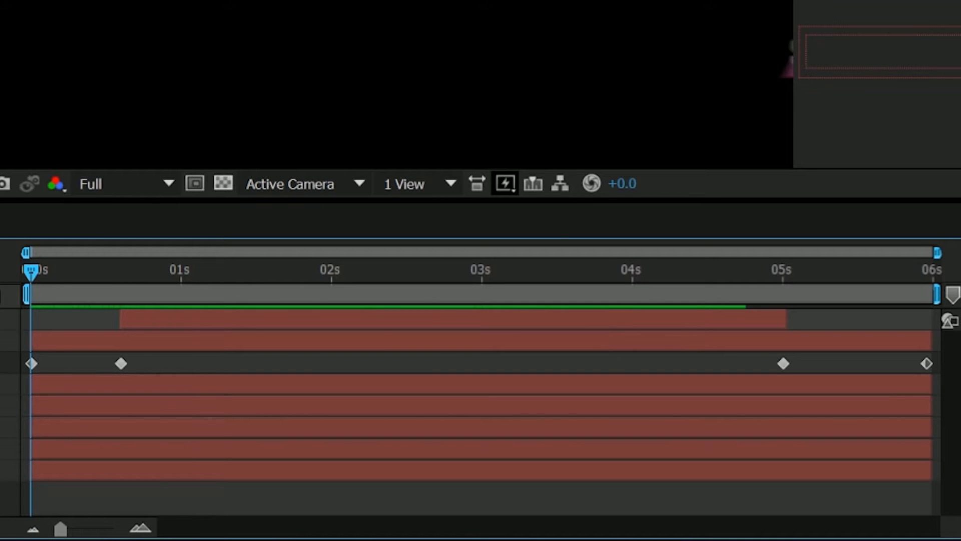
key(space)
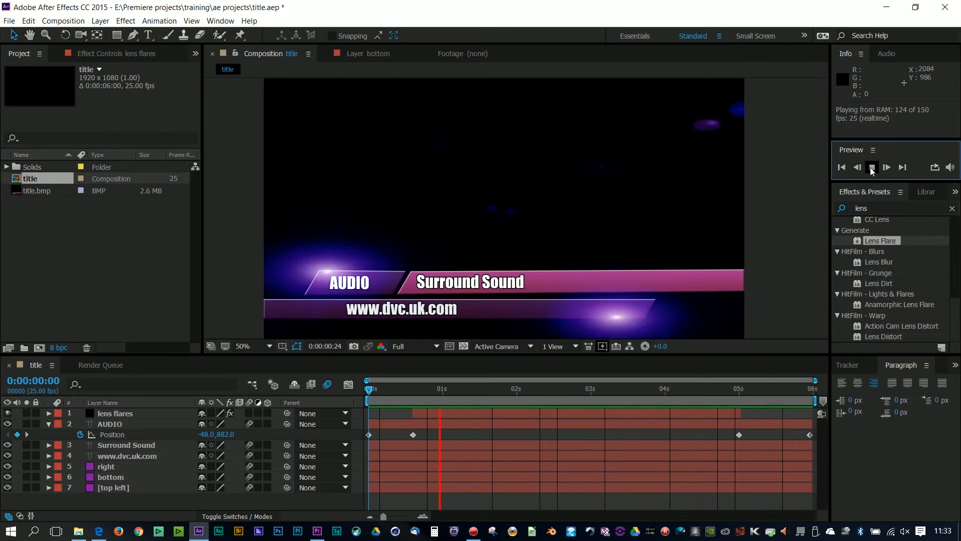
click(872, 167)
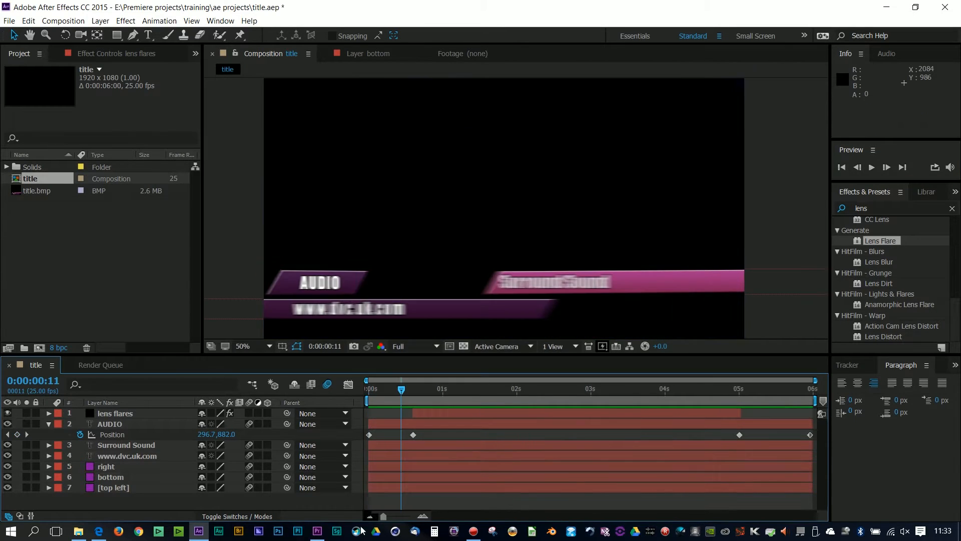
Switch to Premiere Pro, scrub through the opening of the surround sound export sequence, and return to After Effects.
click(317, 531)
mouse_move(551, 391)
mouse_down()
mouse_move(556, 395)
mouse_move(540, 396)
mouse_up()
click(199, 530)
Open the title composition's advanced settings and move the dialog aside so the blurred titles can be seen.
click(62, 20)
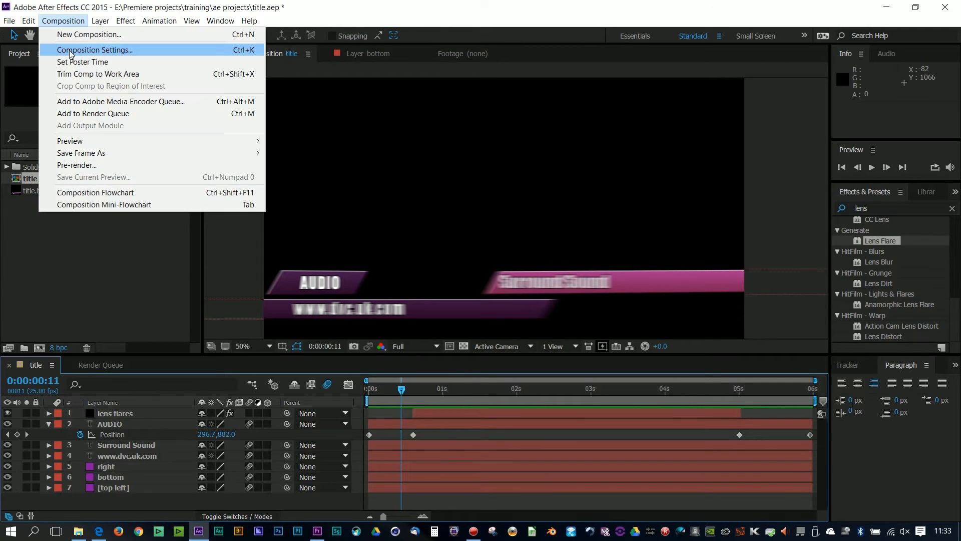
click(70, 53)
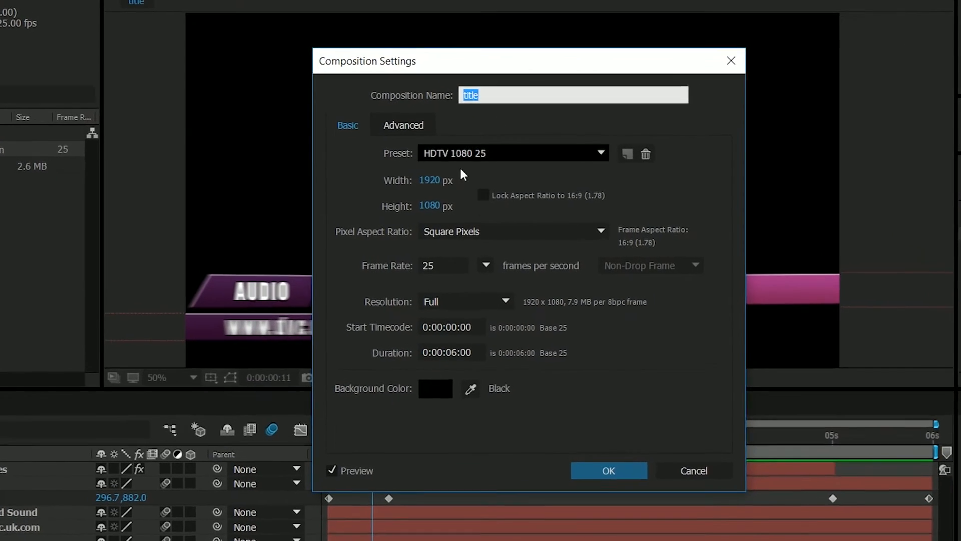
click(390, 115)
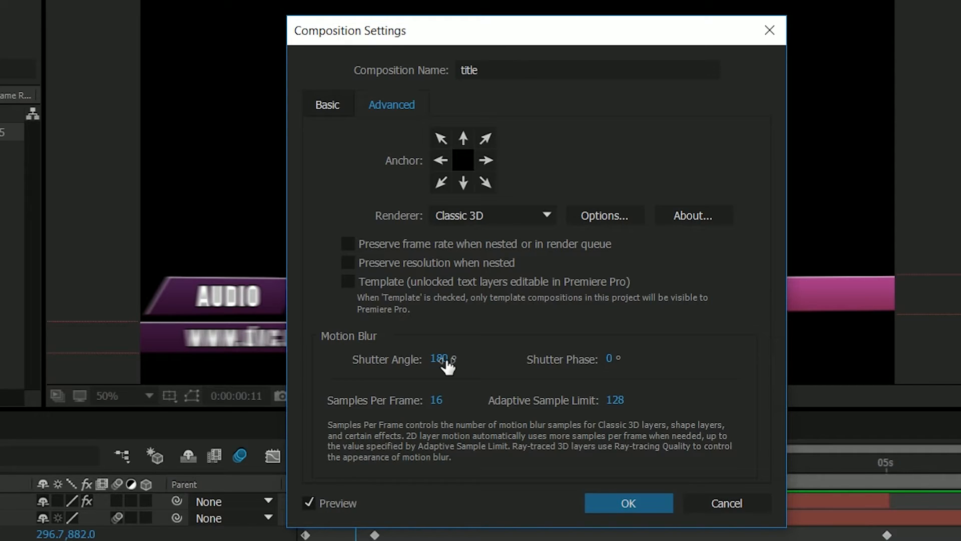
click(434, 365)
key(Return)
drag(426, 36, 600, 26)
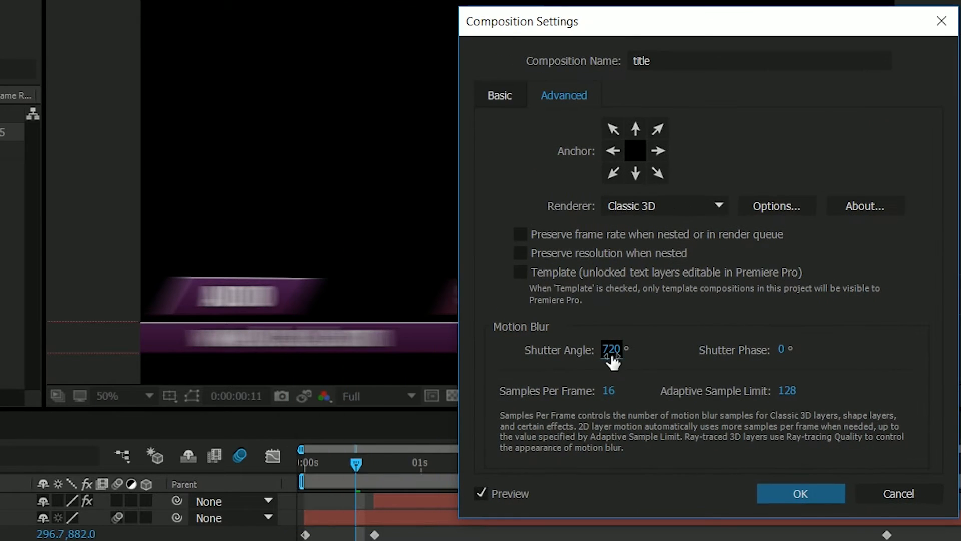
Compare lower shutter angles on the moving titles, and apply a motion blur shutter angle of 720°.
drag(610, 352, 233, 344)
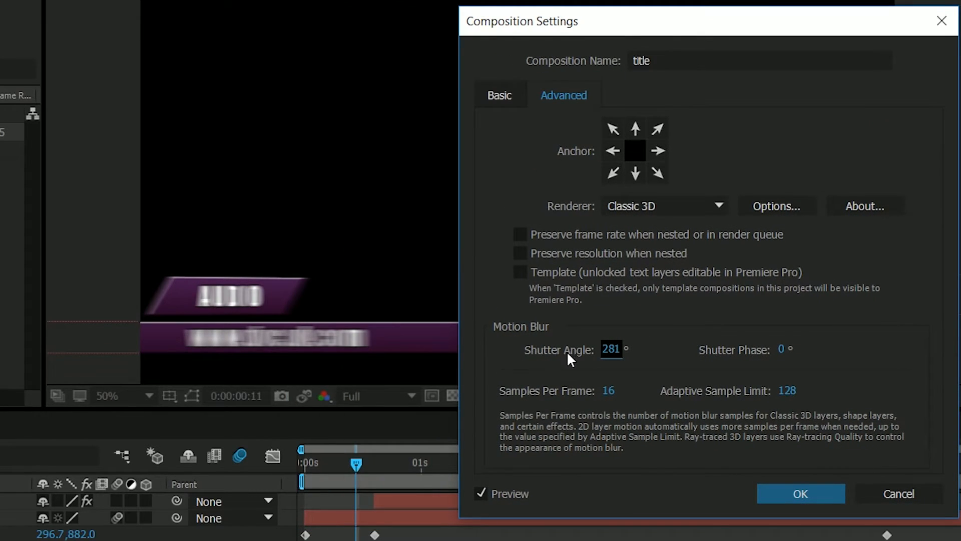
drag(568, 354, 645, 346)
click(620, 349)
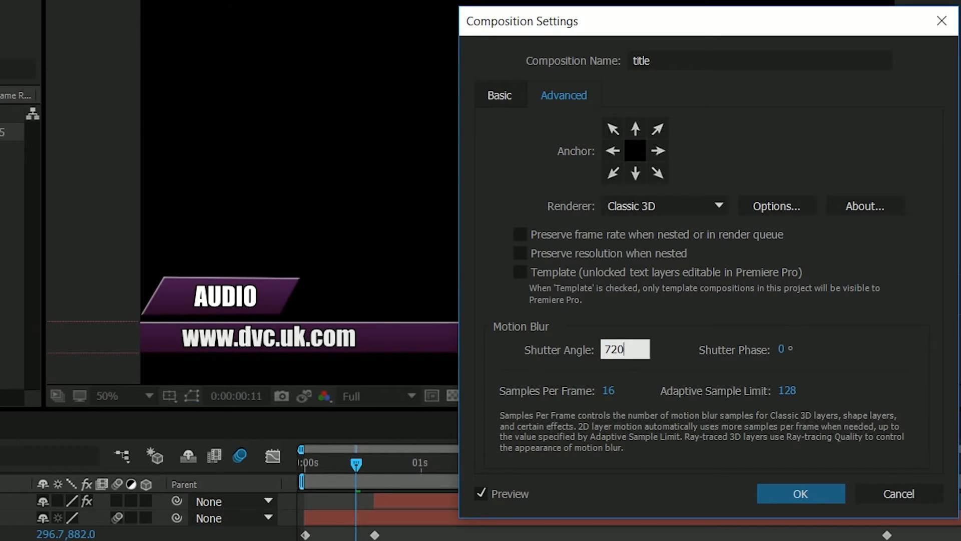
text(720)
key(Return)
Preview the title animation repeatedly from the start to check the stronger motion blur.
drag(355, 463, 296, 470)
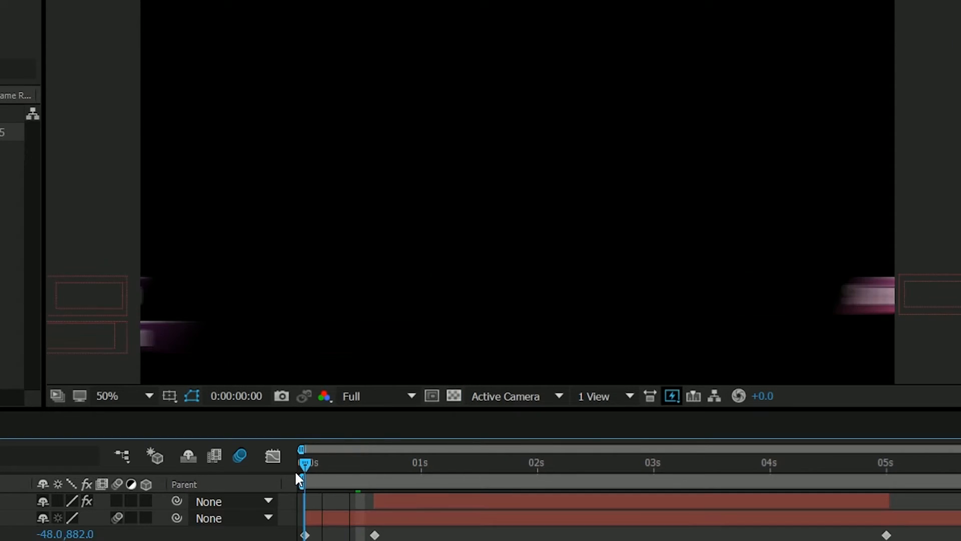
key(space)
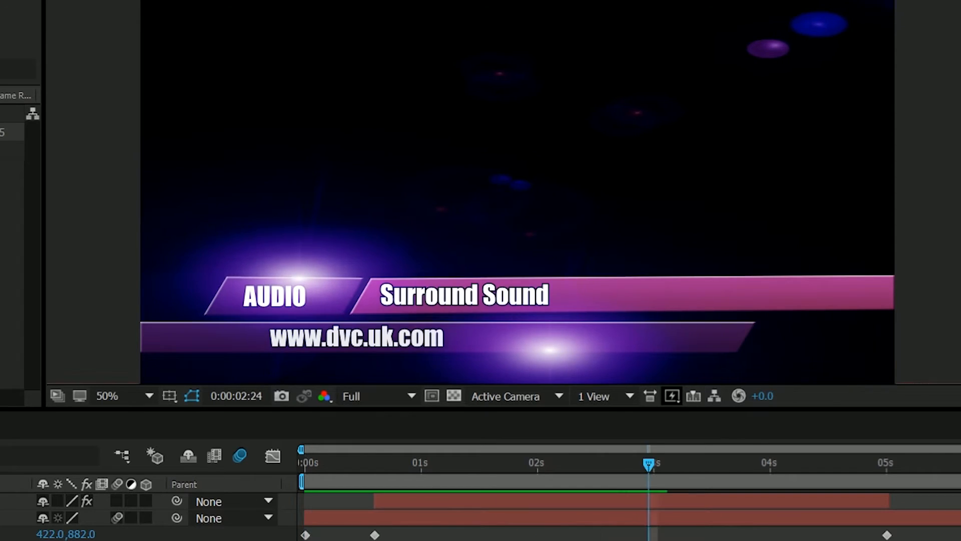
key(space)
key(Page_Up)
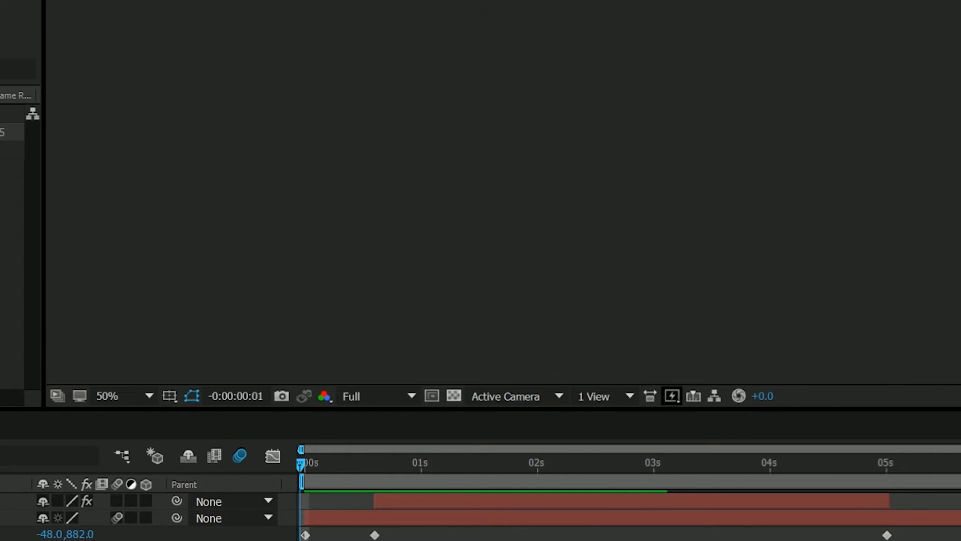
key(space)
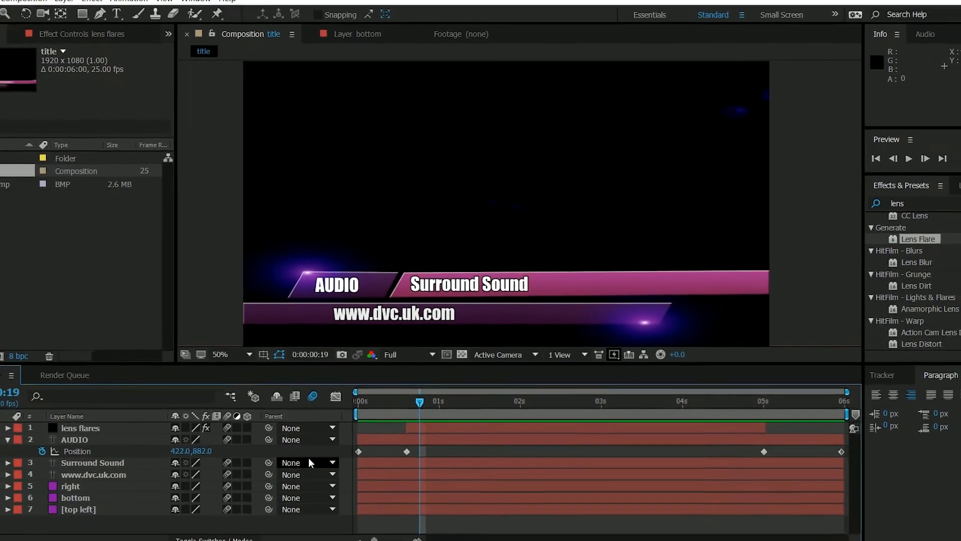
drag(420, 403, 348, 403)
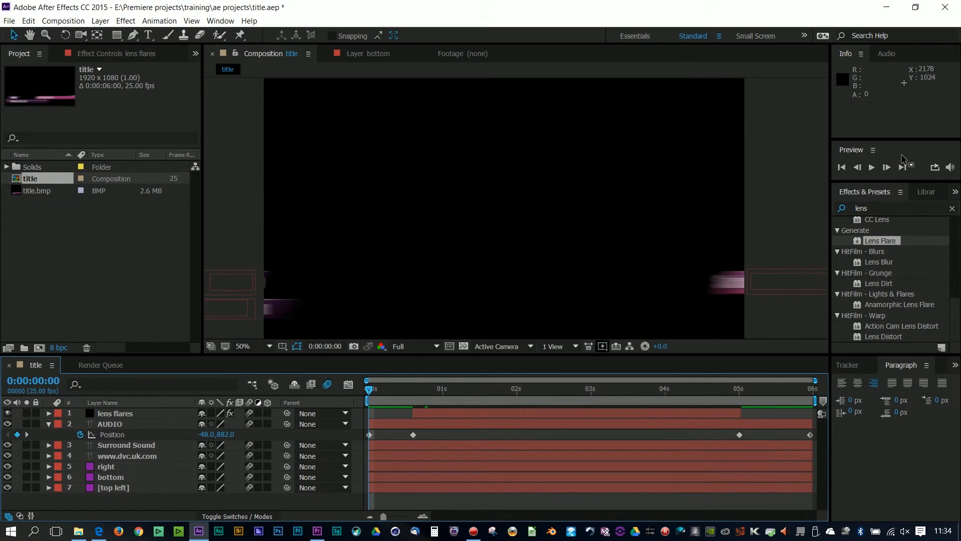
click(871, 167)
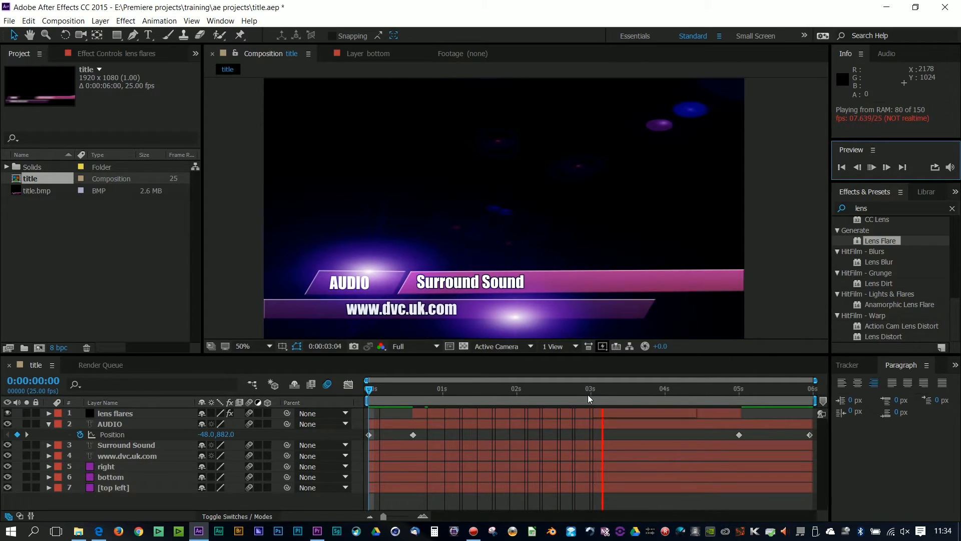
Stop the preview, place the playhead at 0:00:00:18, and save the title project.
click(422, 390)
click(9, 20)
click(43, 125)
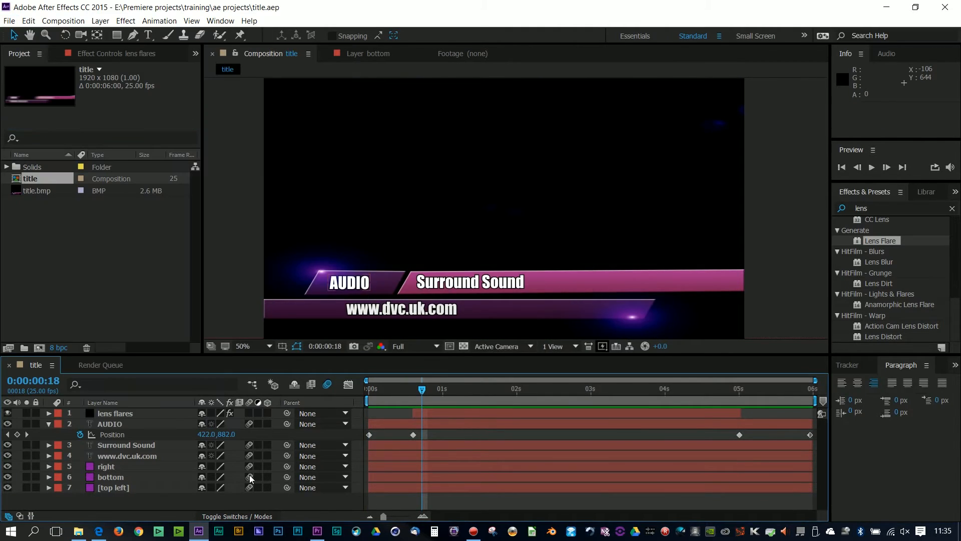
Switch to Premiere Pro, open Sequence 56, and play the linked title from the start to check the updated blur.
click(317, 531)
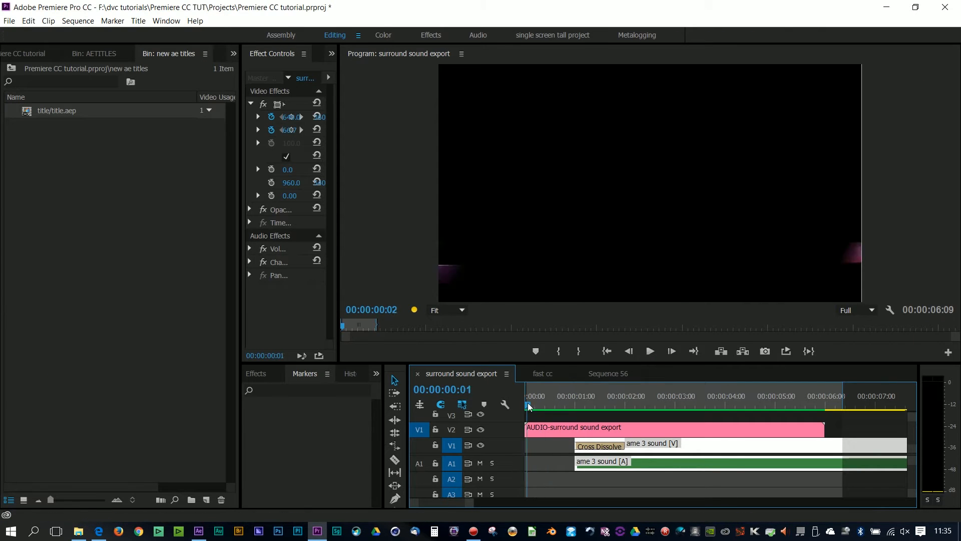
click(613, 375)
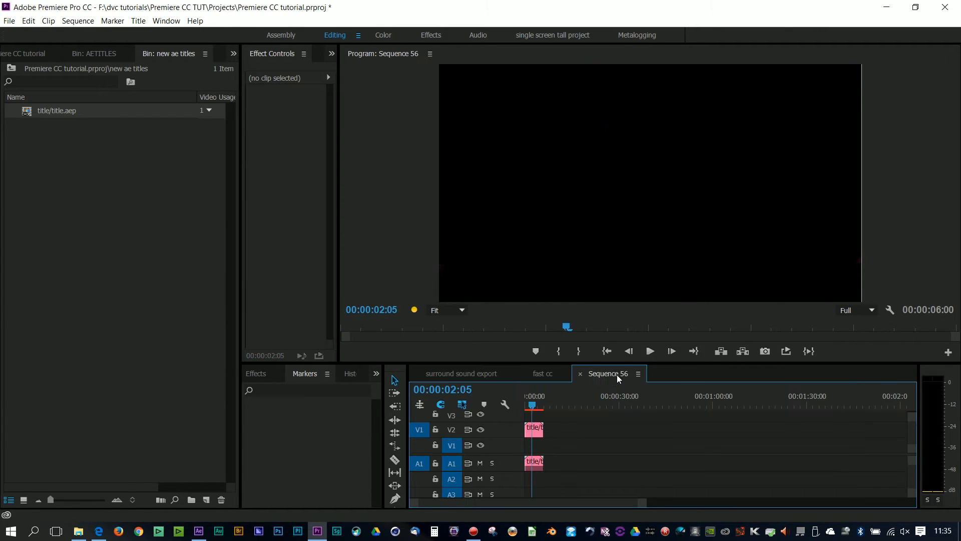
click(527, 401)
click(650, 351)
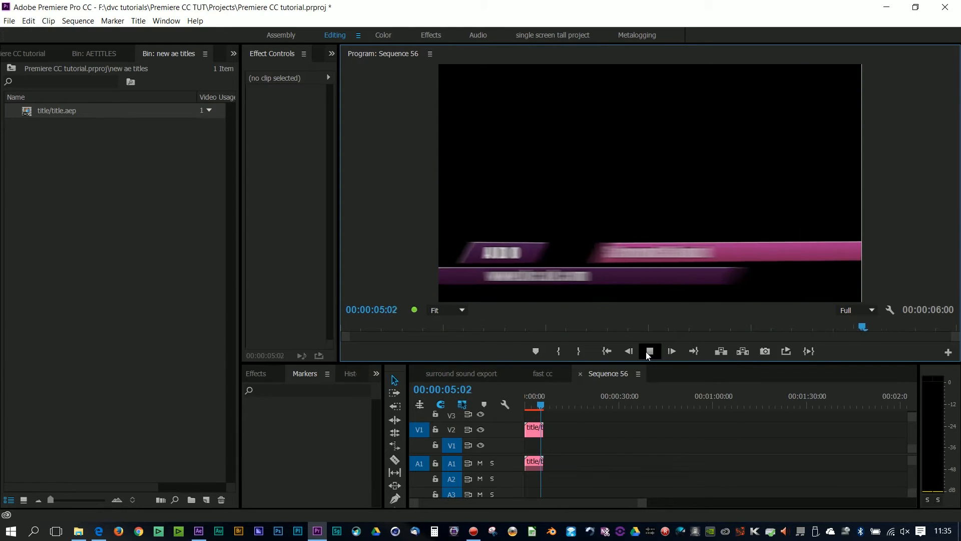
drag(543, 411, 507, 402)
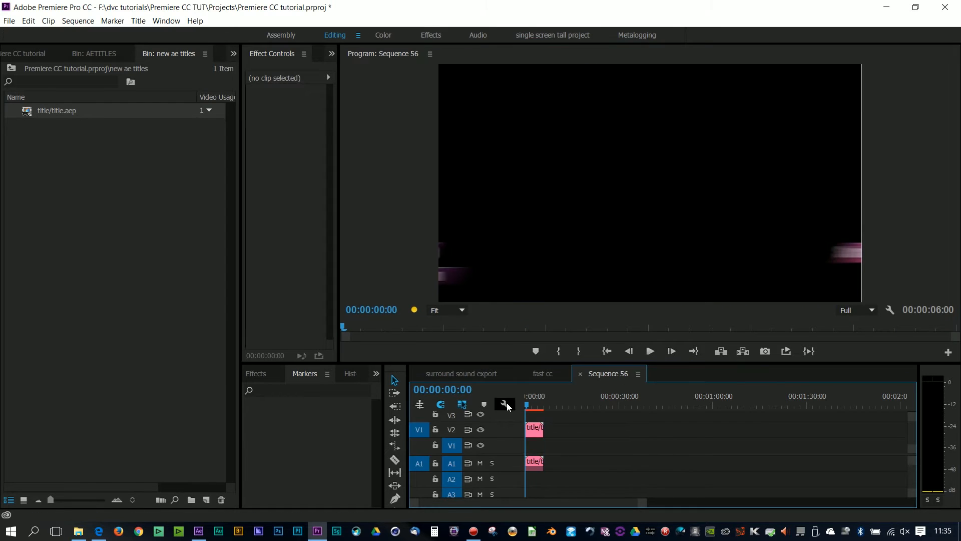
click(651, 351)
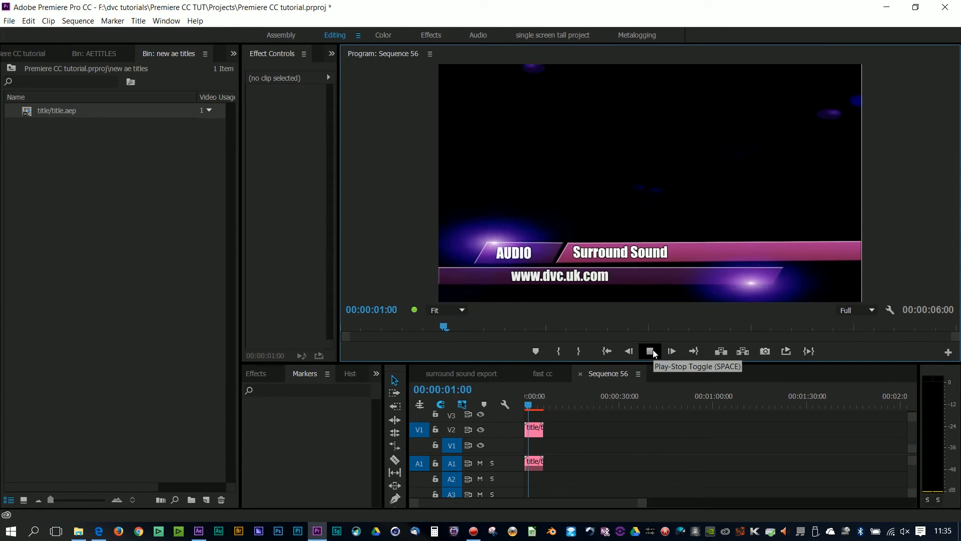
click(651, 352)
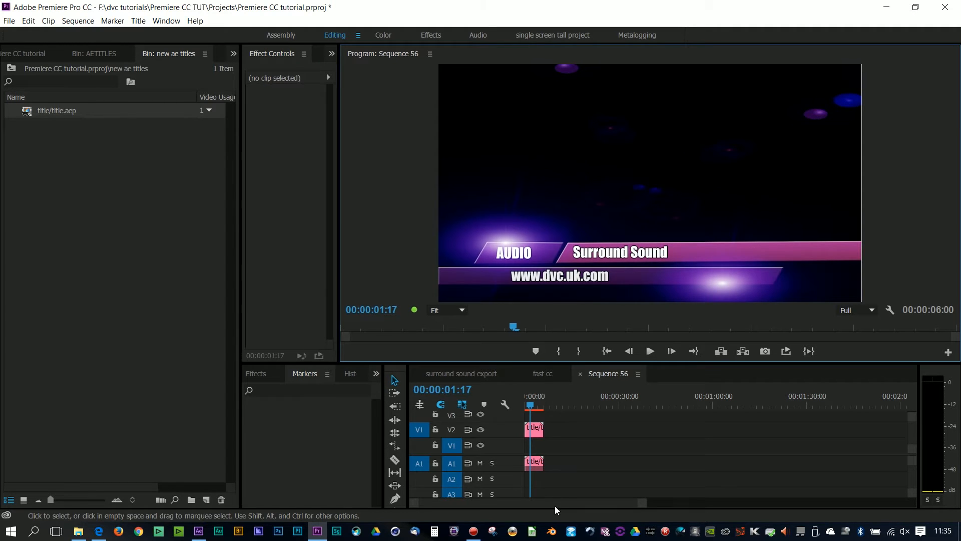
Examine the blurred bars at 0:00:00:07 in After Effects, and replay Sequence 56 from the start in Premiere Pro for comparison.
click(199, 530)
drag(418, 389, 388, 389)
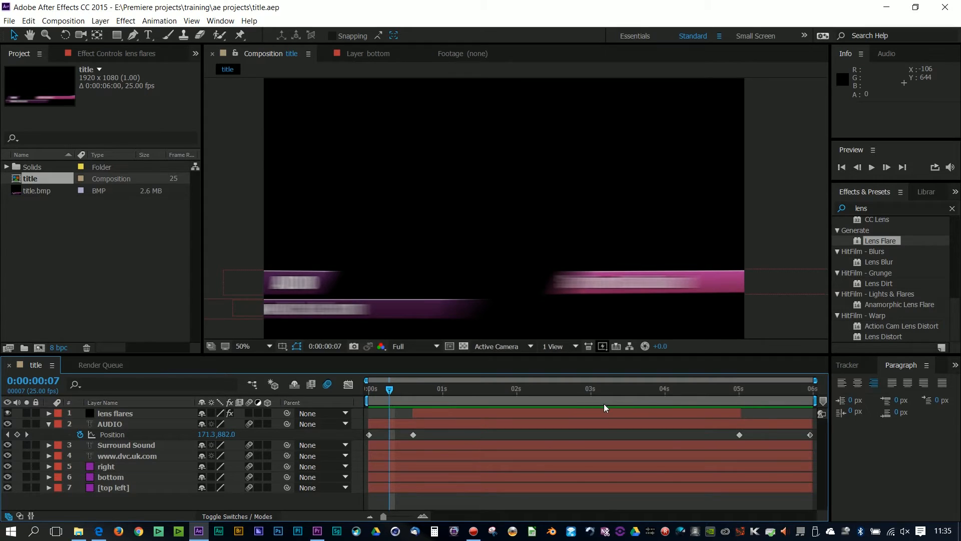
click(311, 533)
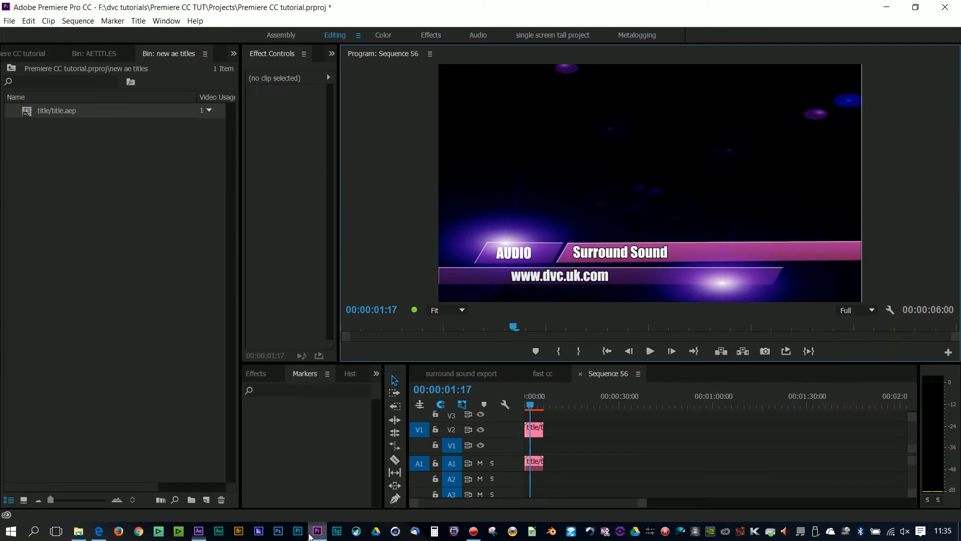
click(527, 404)
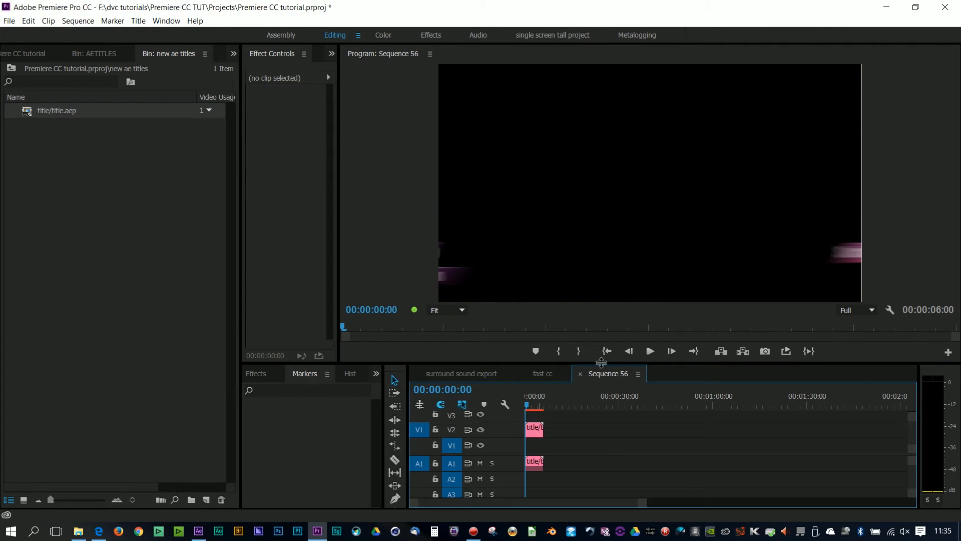
click(650, 352)
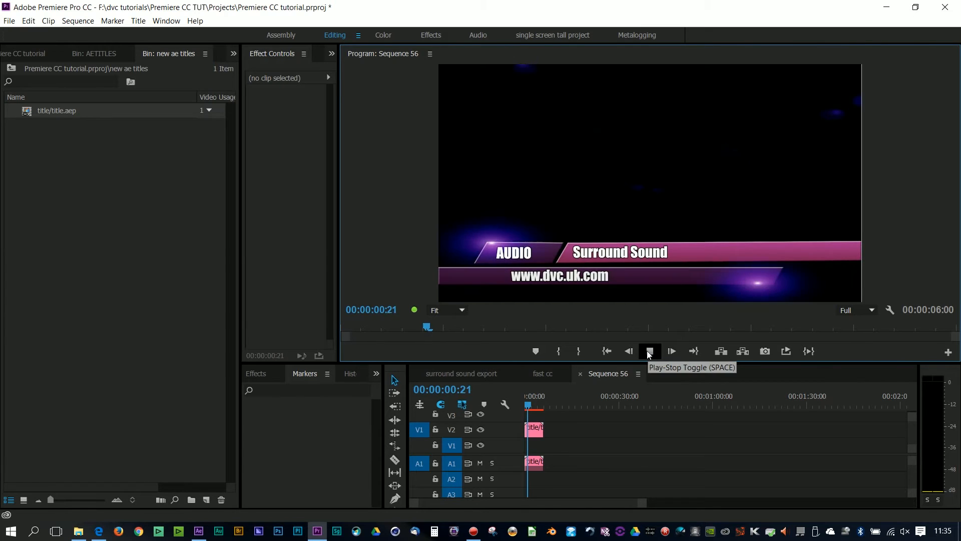
click(650, 352)
click(527, 404)
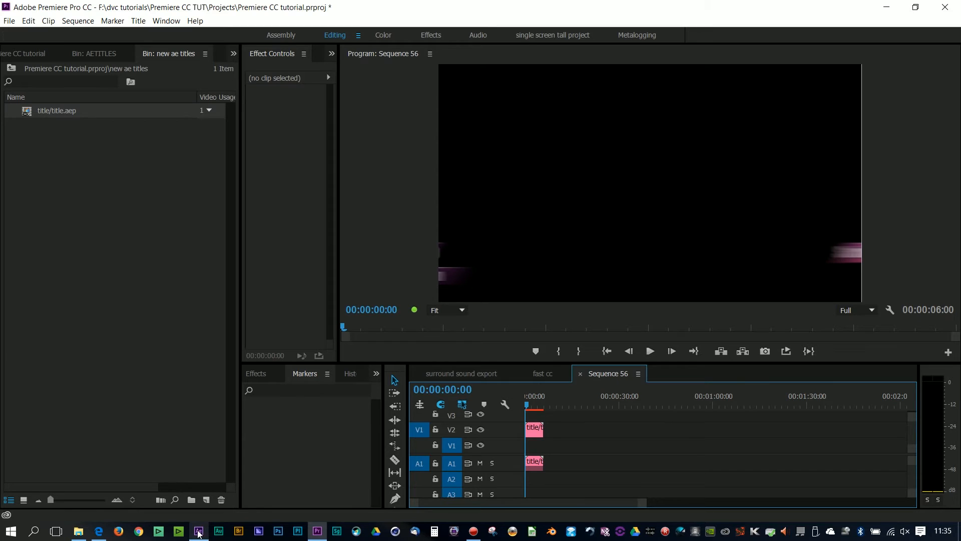
Scrub the surround sound export sequence to 00:00:00:21, and play Sequence 56 to the end to compare both titles.
click(474, 375)
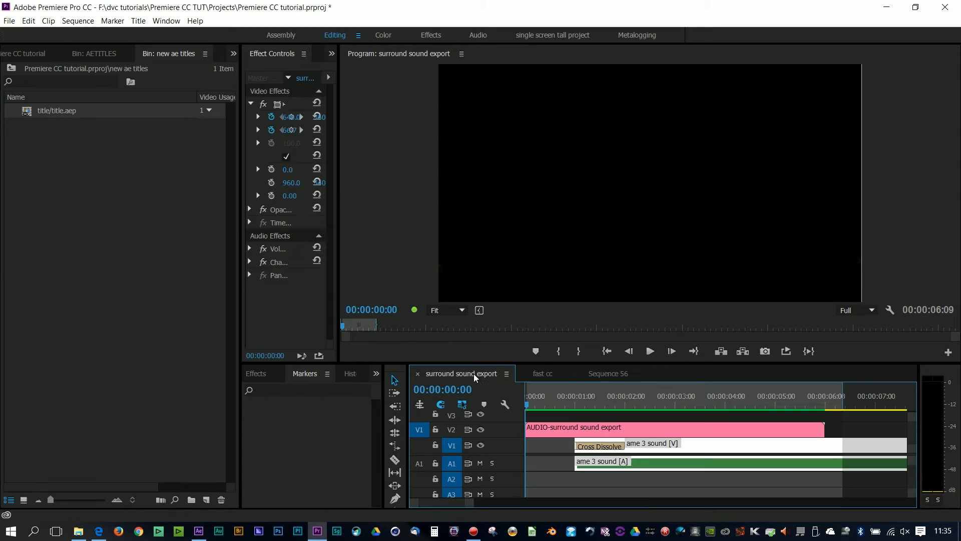
drag(537, 405, 567, 424)
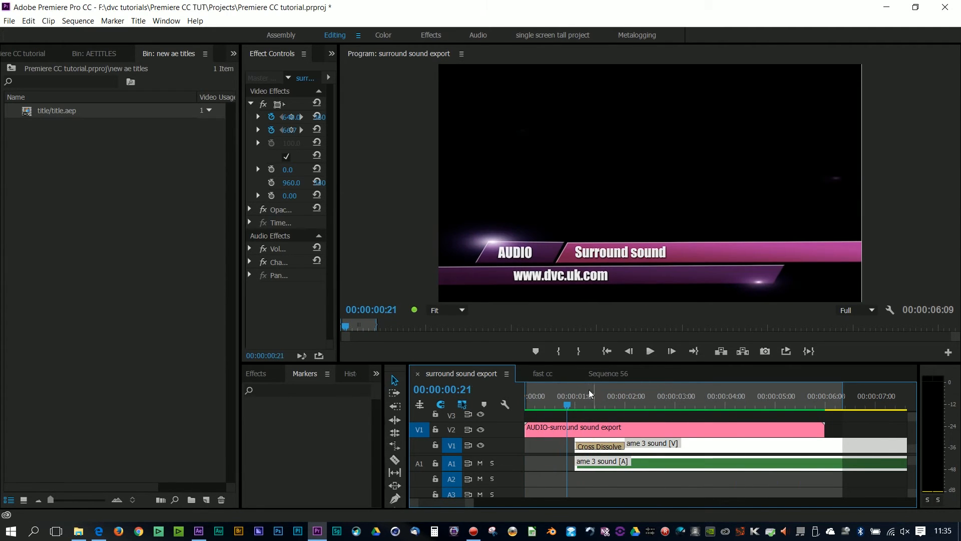
click(607, 375)
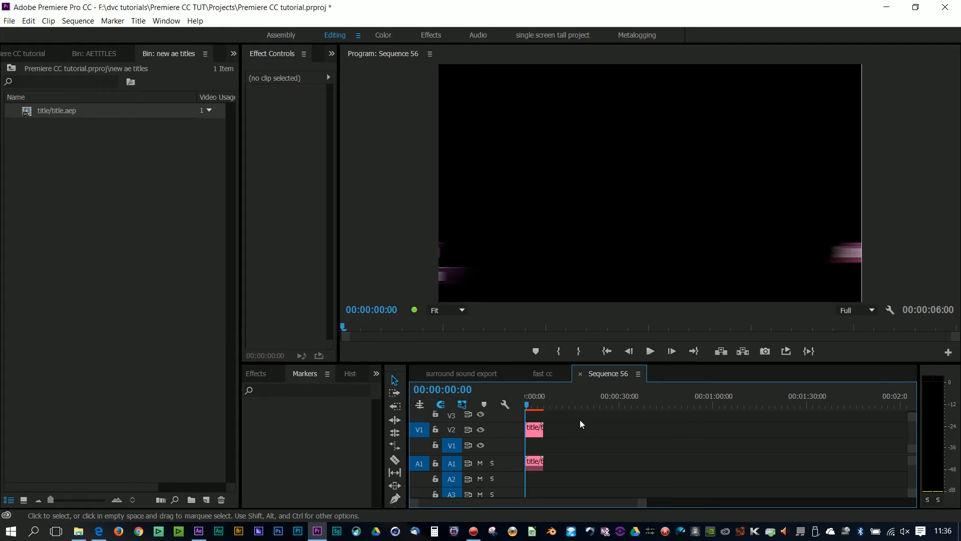
click(654, 353)
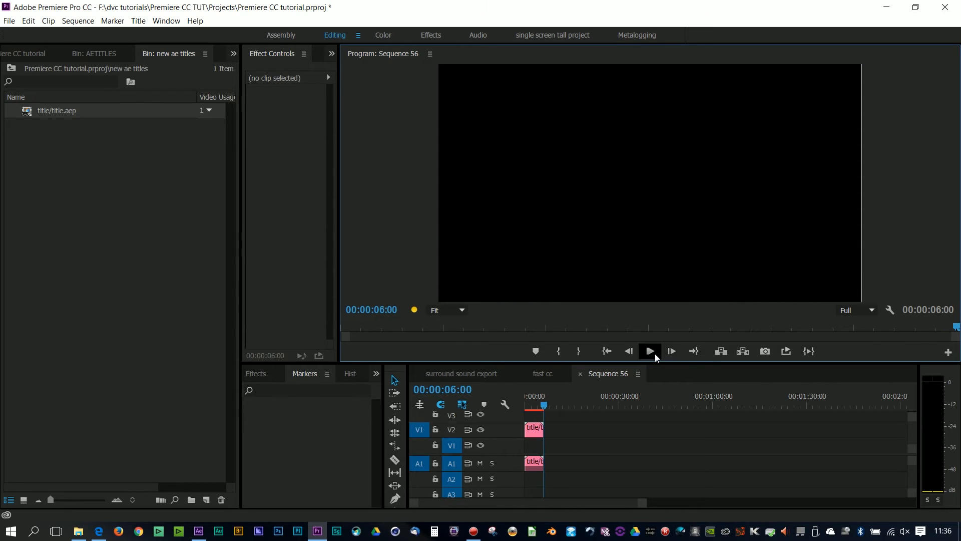
Place the ame 3 sound sequence on V1 beneath the title, starting at 00:00:01:00, and apply the default cross dissolve to its start.
click(27, 53)
drag(84, 426, 640, 448)
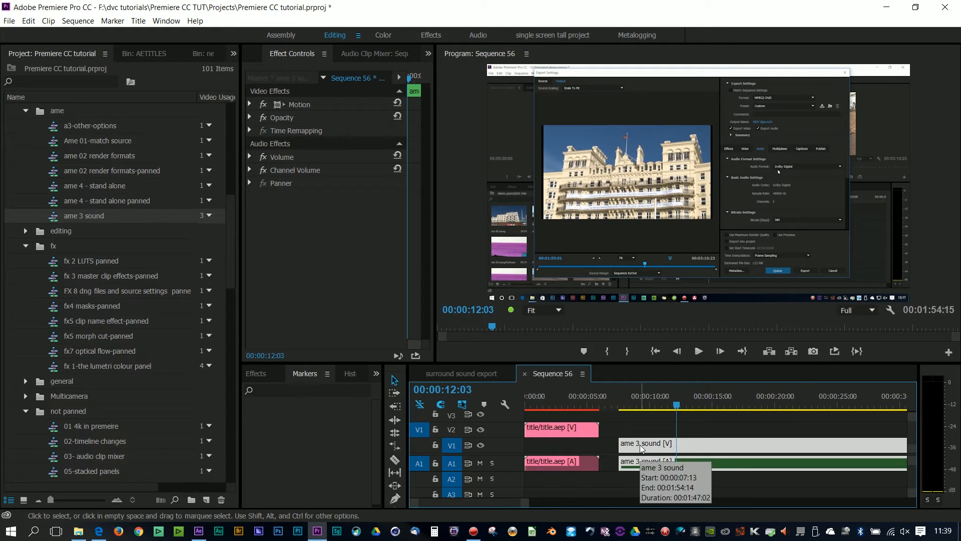
text(1)
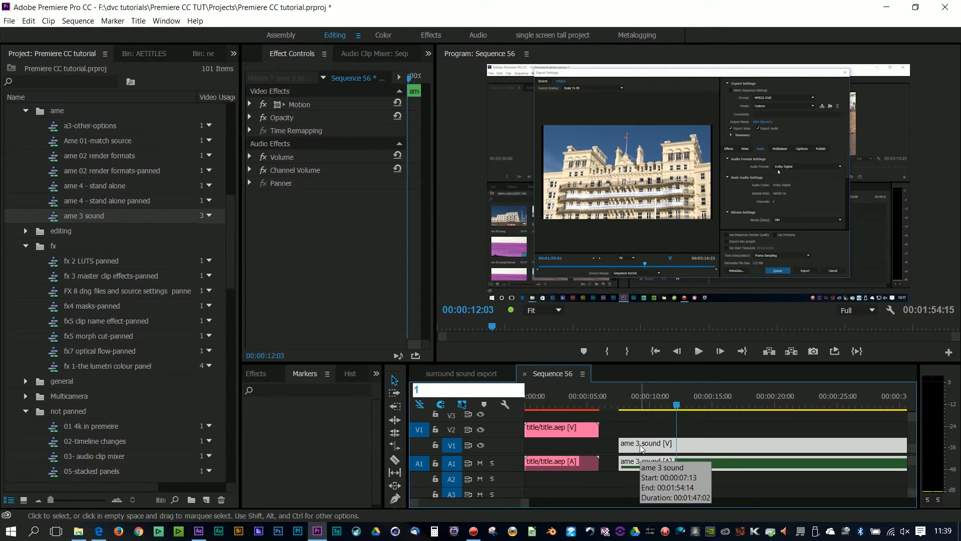
text(00)
key(Return)
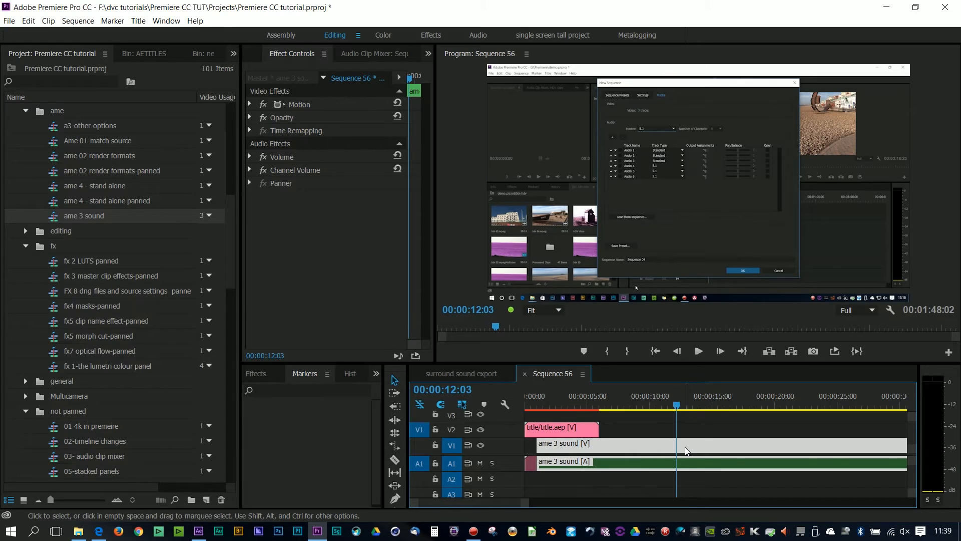
key(ctrl+d)
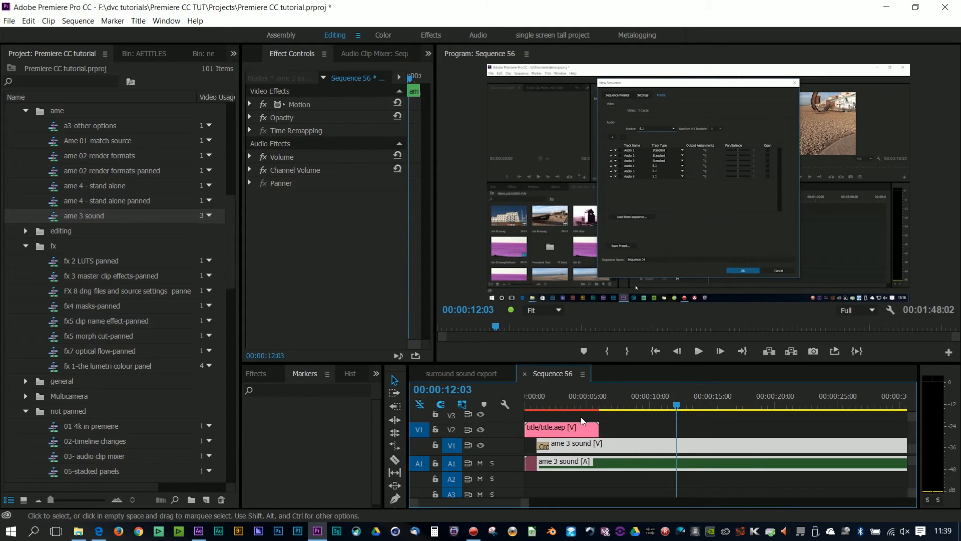
Play Sequence 56 from the start and scrub to 00:00:02:19 to check how the title's lens flares cover the video.
click(526, 404)
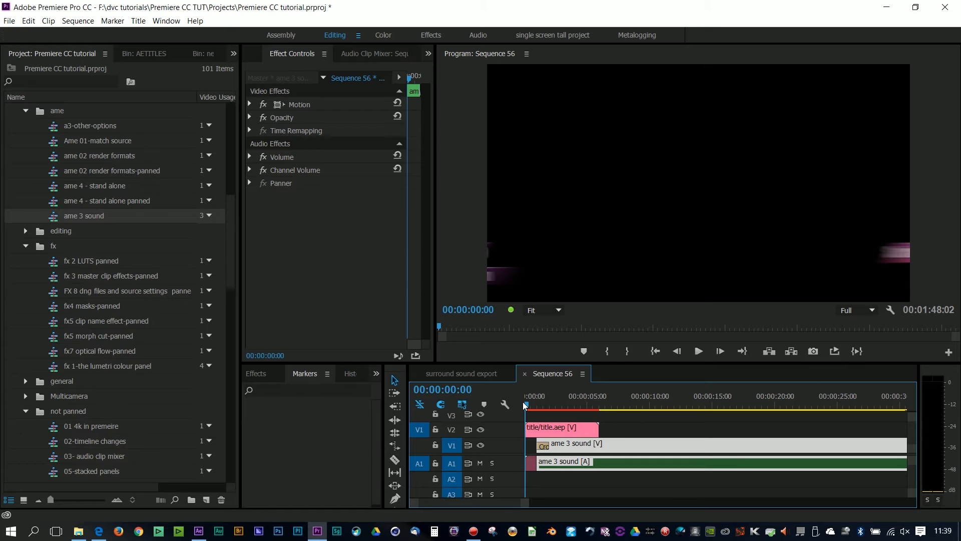
key(space)
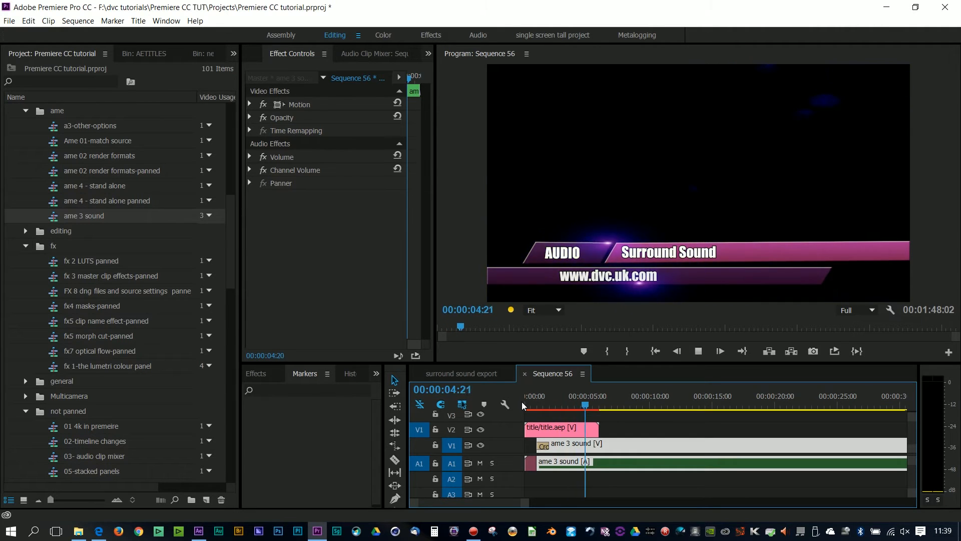
click(570, 403)
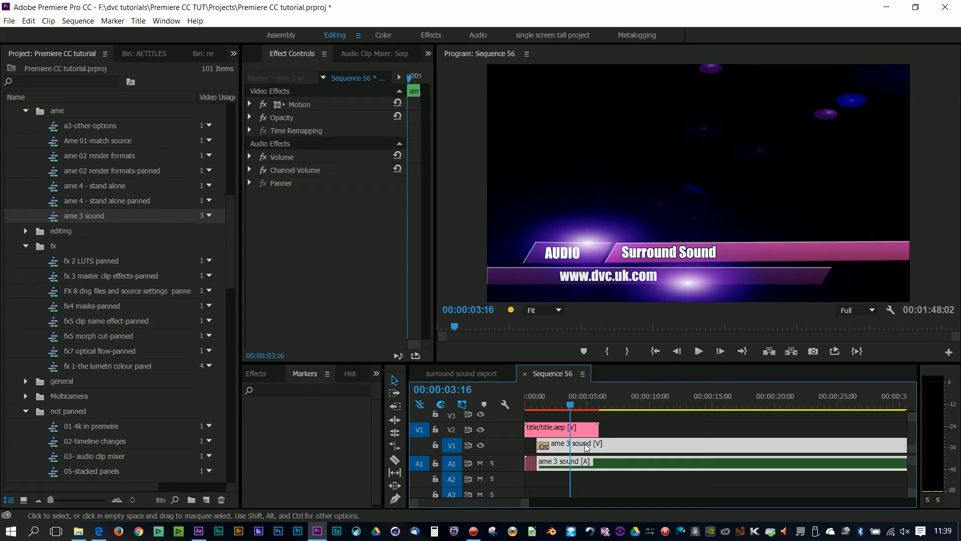
mouse_move(569, 404)
mouse_down()
mouse_move(549, 404)
mouse_move(585, 404)
mouse_move(557, 406)
mouse_up()
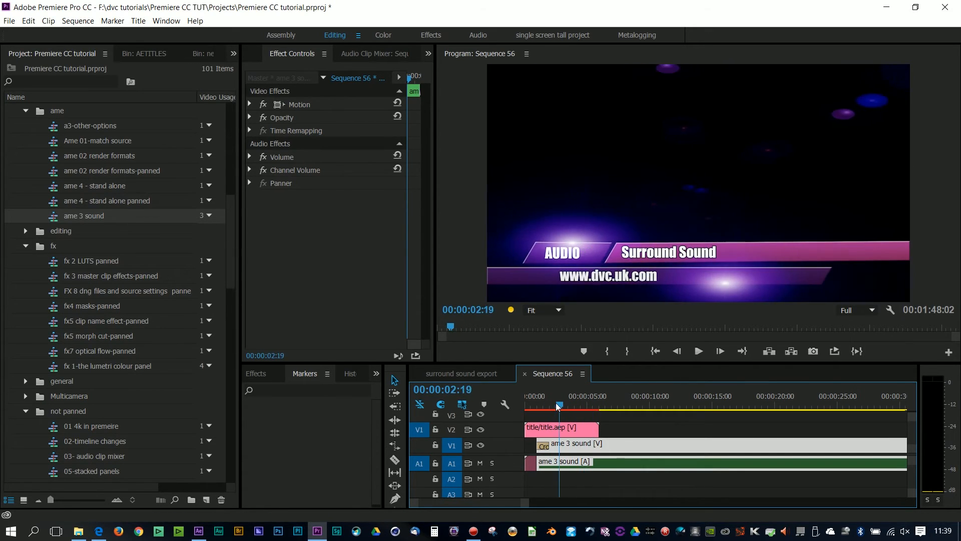
Switch to After Effects, display the layer modes, and examine the lens flares layer's blending up to 0:00:01:06.
click(199, 531)
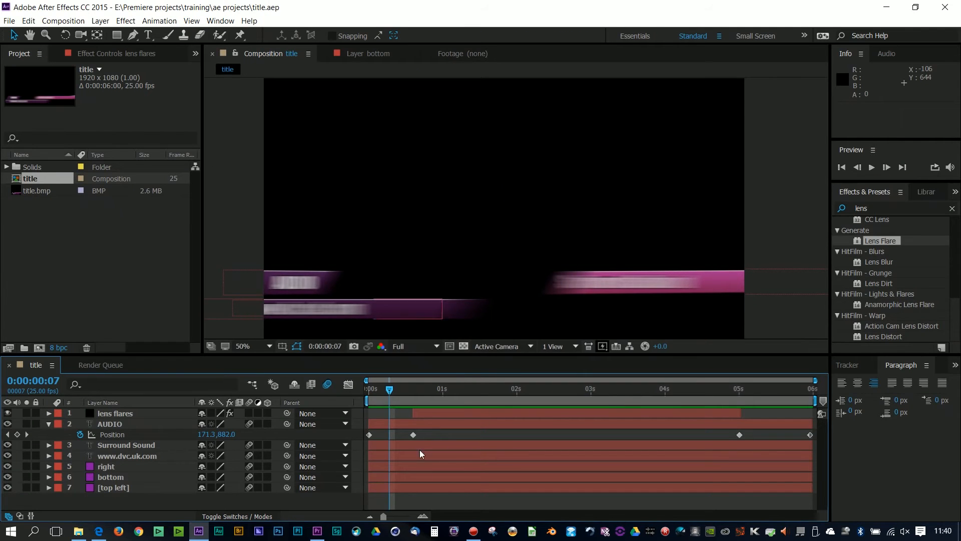
click(125, 413)
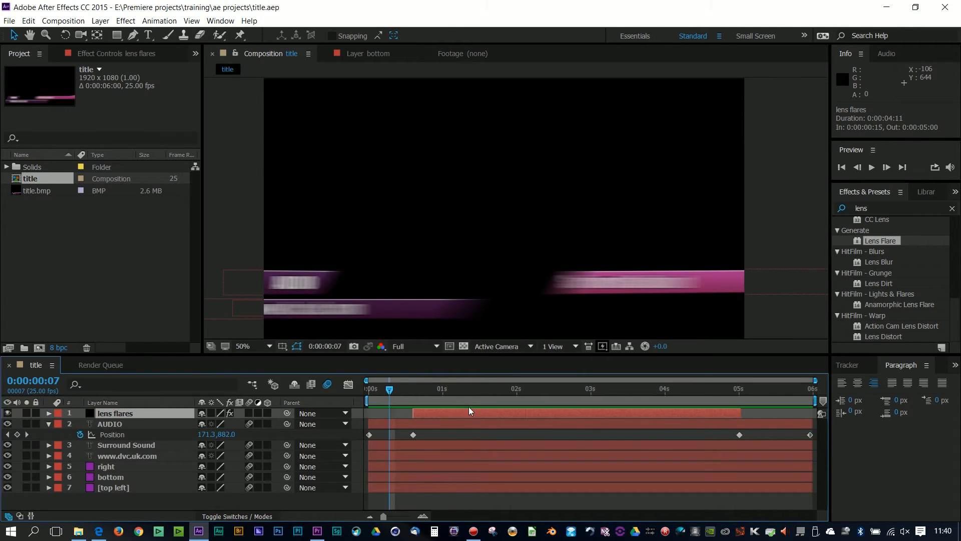
drag(466, 395, 441, 399)
click(235, 516)
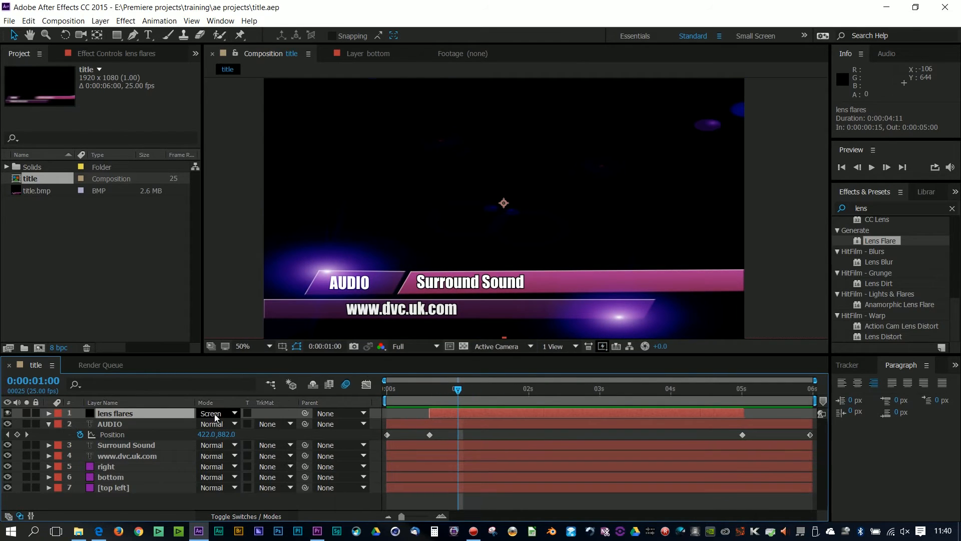
drag(458, 389, 475, 390)
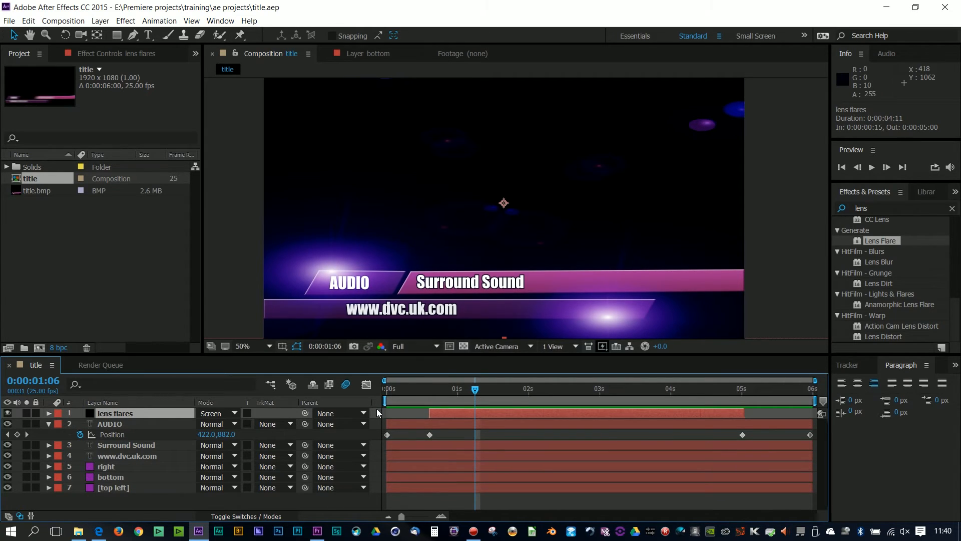
Save the title project with the lens flares layer hidden, and check the title over the video in Premiere Pro.
click(7, 413)
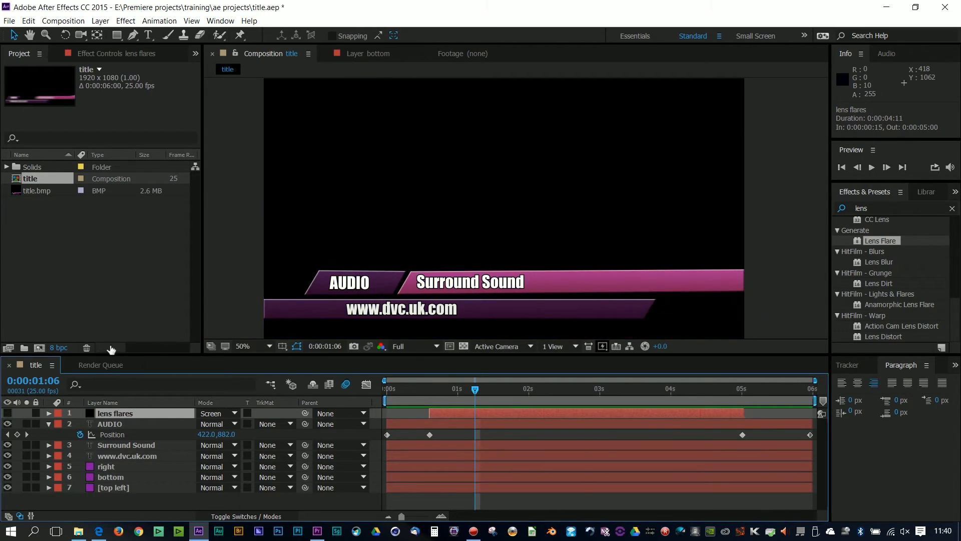
click(9, 20)
click(29, 122)
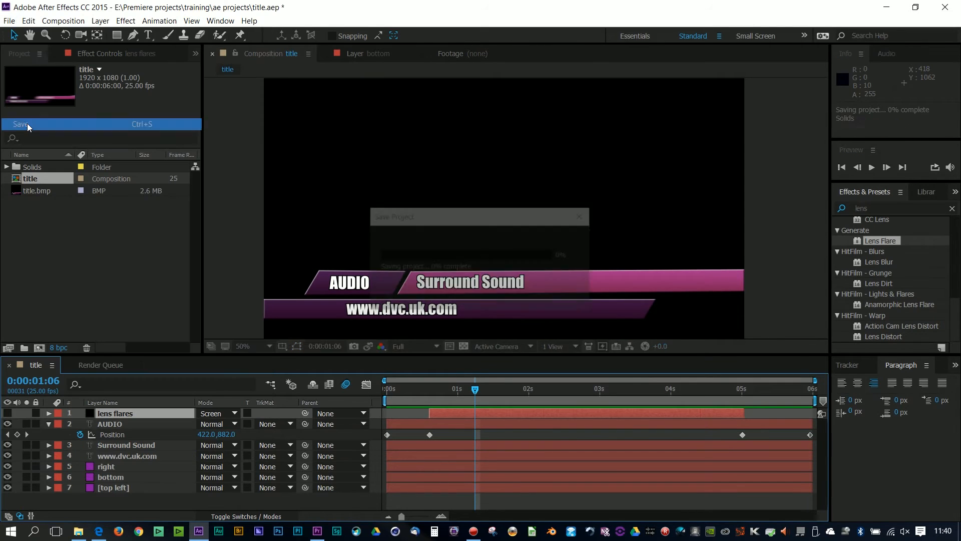
click(321, 534)
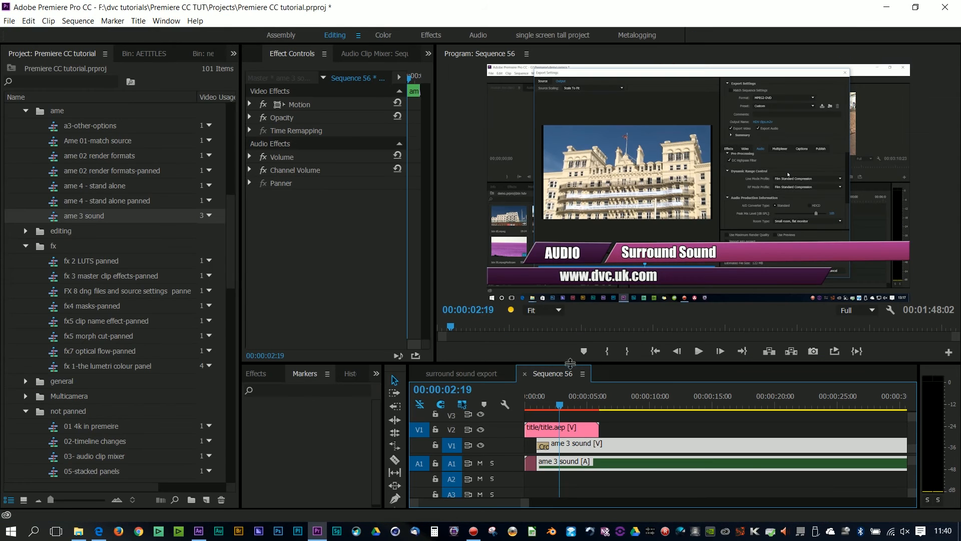
mouse_move(561, 406)
mouse_down()
mouse_move(529, 409)
mouse_move(584, 413)
mouse_move(535, 423)
mouse_move(587, 420)
mouse_move(521, 421)
mouse_move(554, 419)
mouse_up()
Switch to After Effects, turn on the transparency grid, and make the lens flares layer visible.
key(alt+Tab)
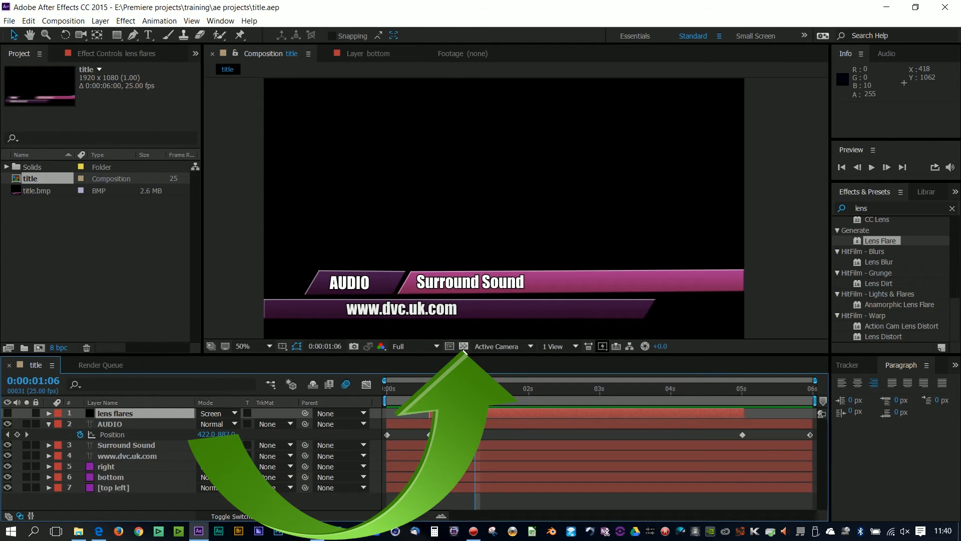
click(464, 346)
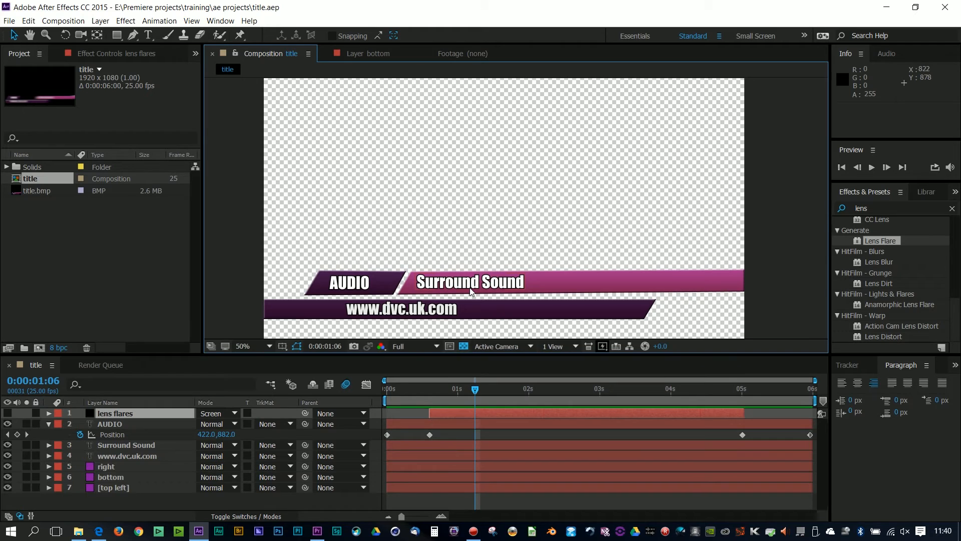
click(7, 413)
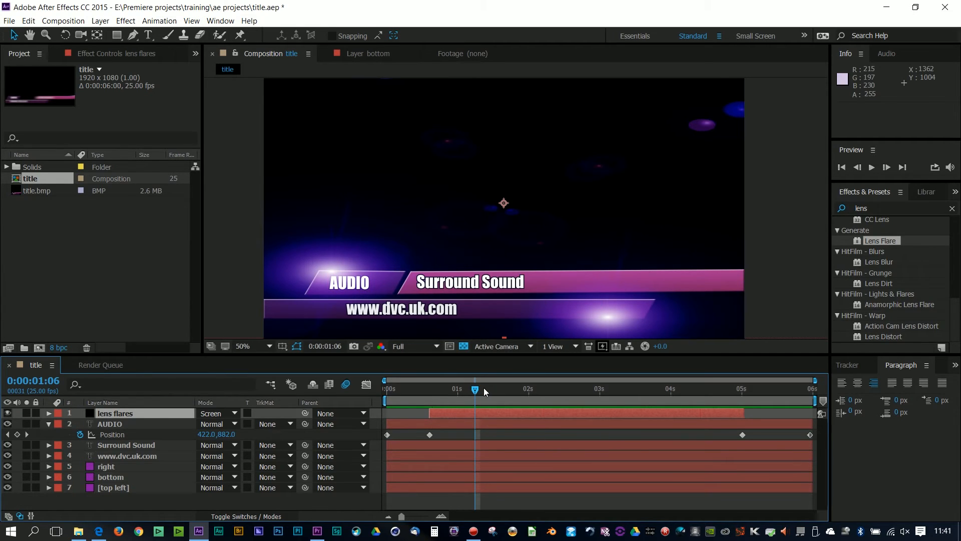
Set the lens flares layer's blending mode to Normal and duplicate the layer.
mouse_move(482, 387)
mouse_down()
mouse_move(535, 389)
mouse_move(475, 390)
mouse_up()
click(211, 415)
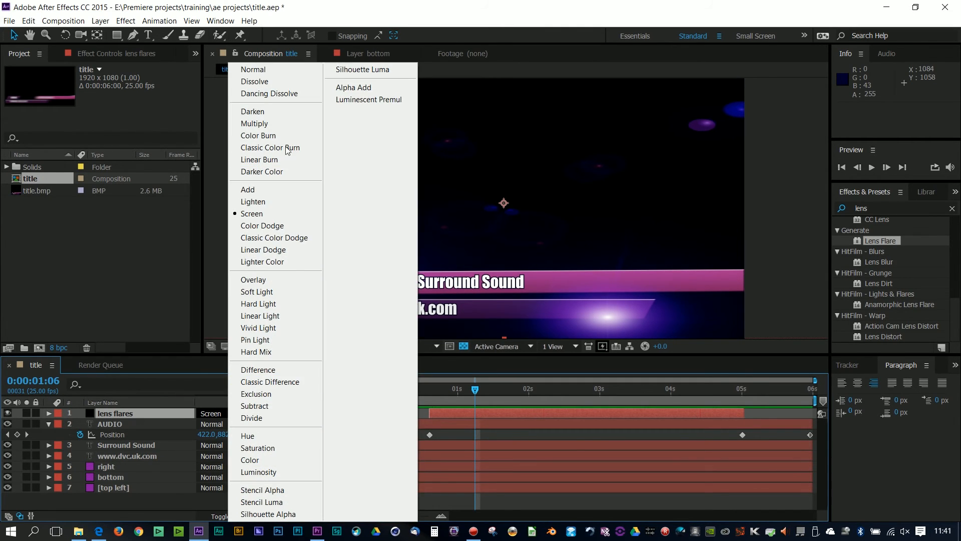
click(259, 70)
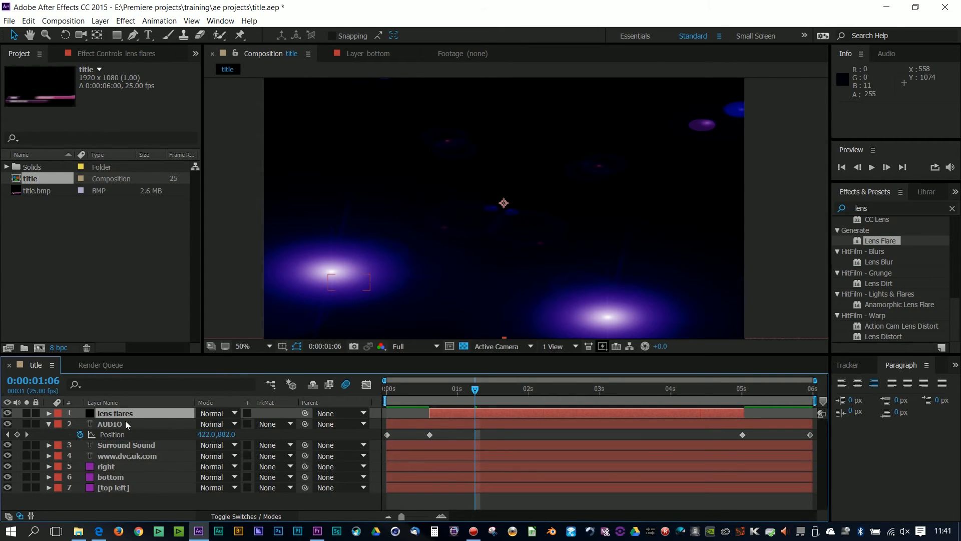
click(28, 21)
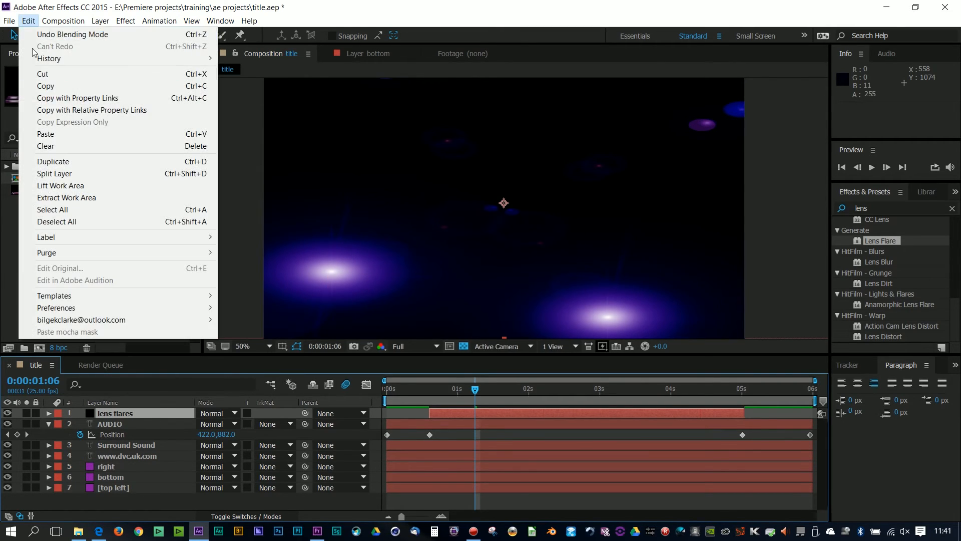
click(57, 161)
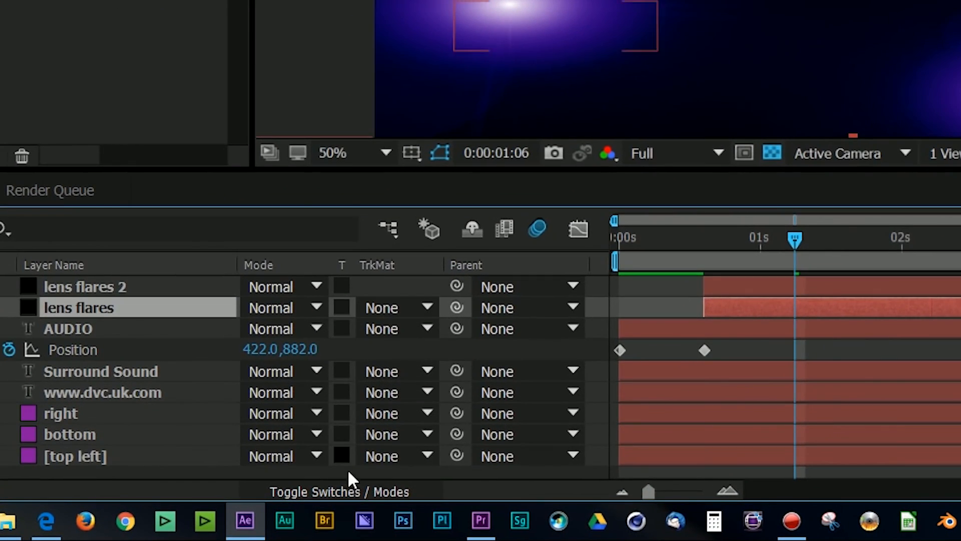
Set the original lens flares layer's track matte to Luma Matte "lens flares 2".
click(329, 496)
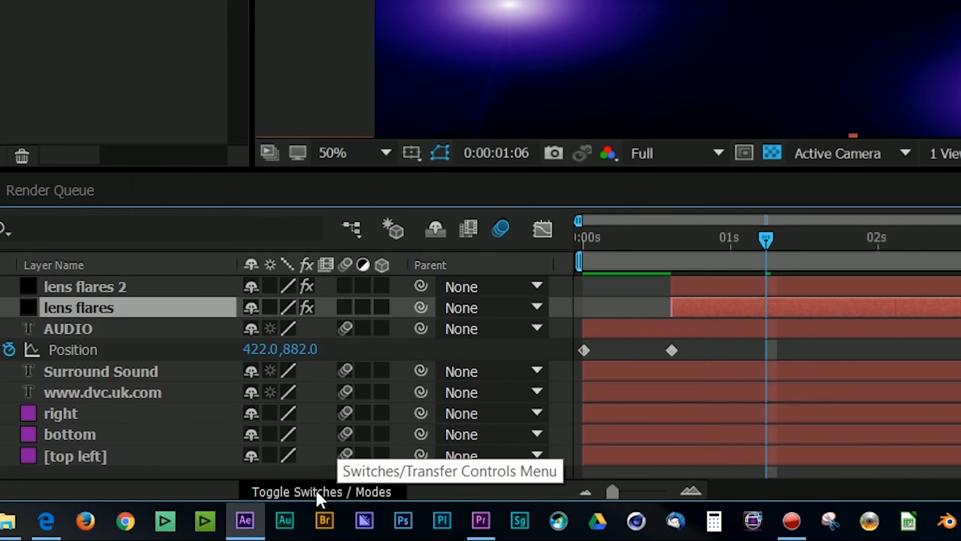
click(321, 493)
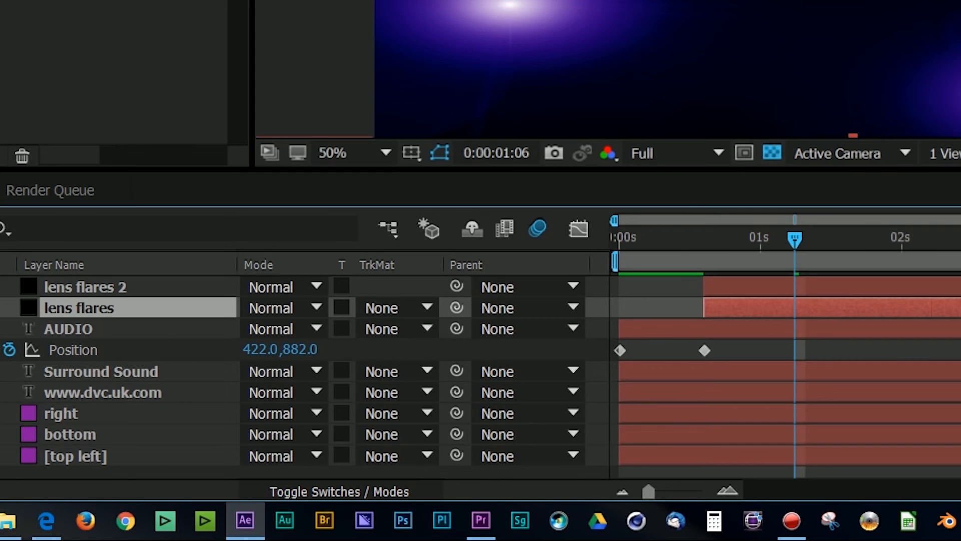
click(418, 311)
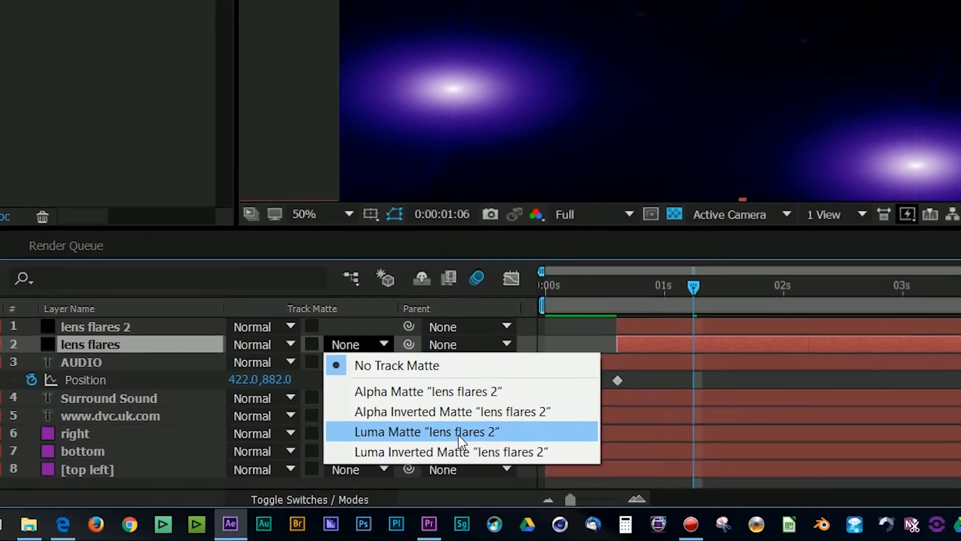
click(516, 412)
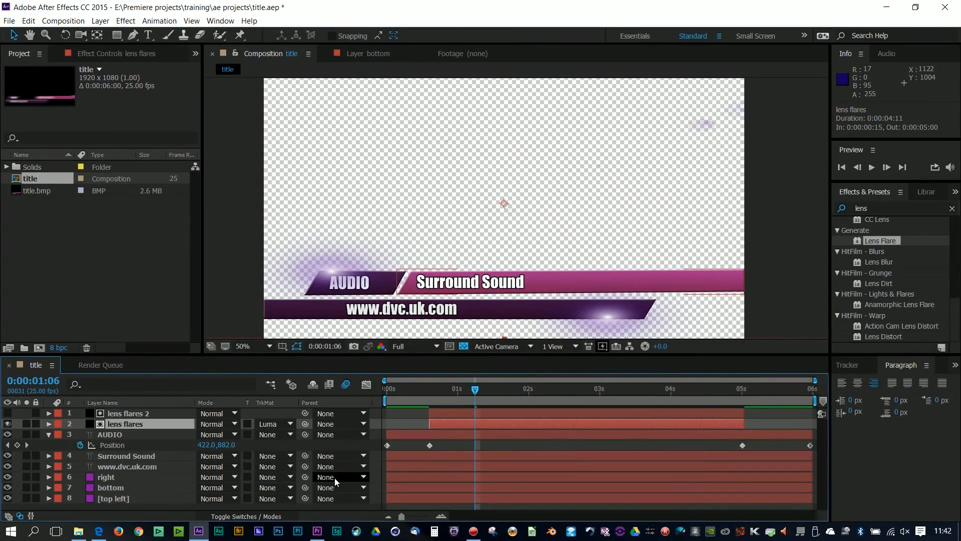
Try the Luma Inverted Matte on the lens flares layer, and set its track matte back to Luma Matte.
click(282, 424)
click(308, 488)
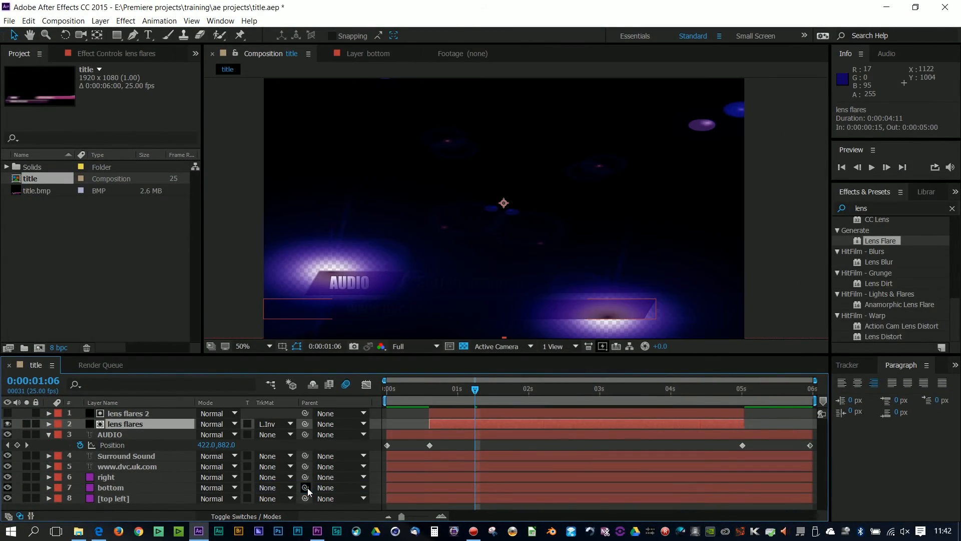
click(284, 425)
click(303, 476)
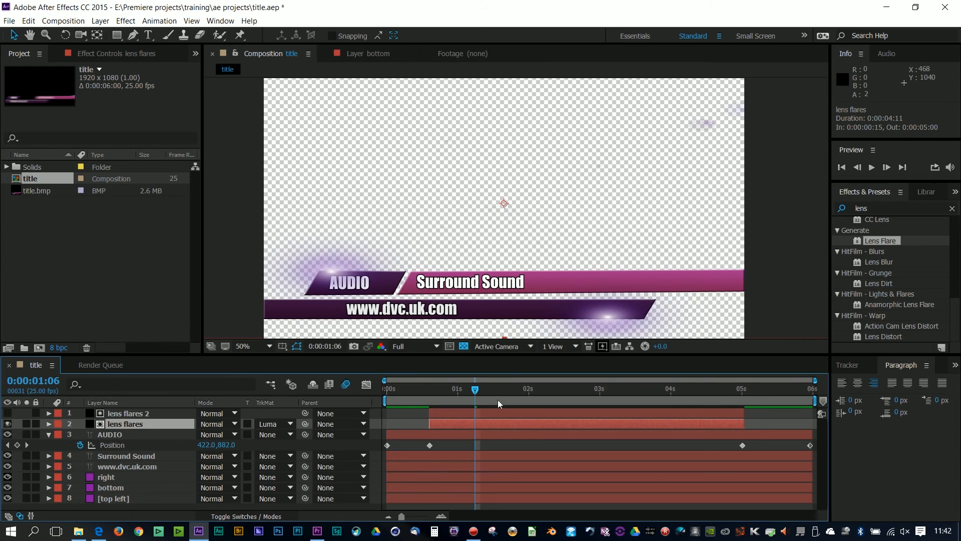
Save the title project with the playhead at 0:00:02:07, and scrub Sequence 56 in Premiere Pro to check the matted flares.
drag(498, 390, 549, 397)
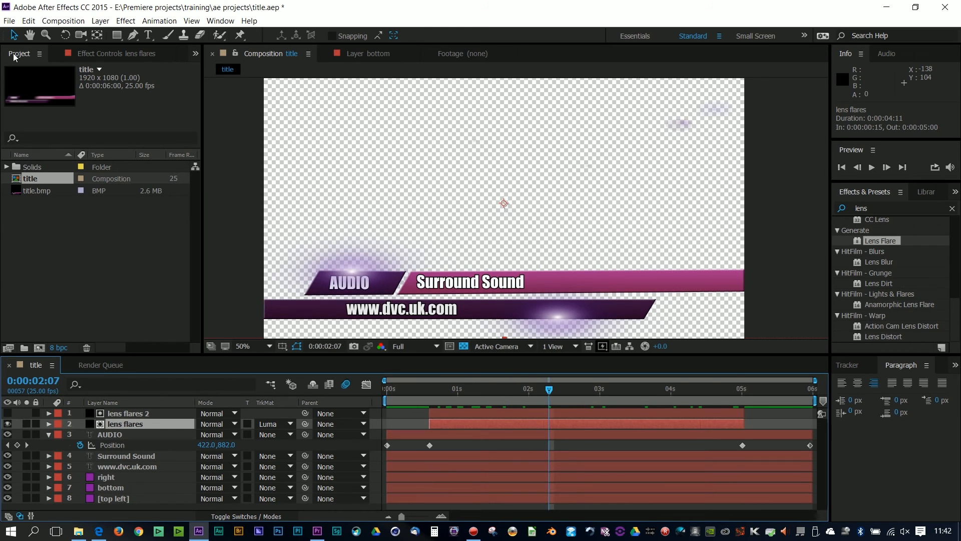
click(9, 21)
click(22, 124)
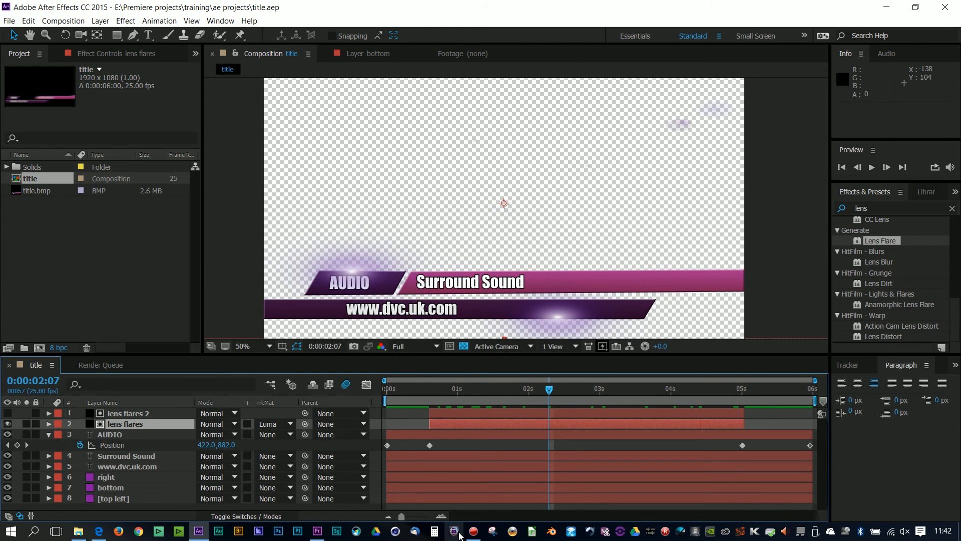
click(317, 531)
mouse_move(554, 405)
mouse_down()
mouse_move(522, 408)
mouse_move(568, 409)
mouse_up()
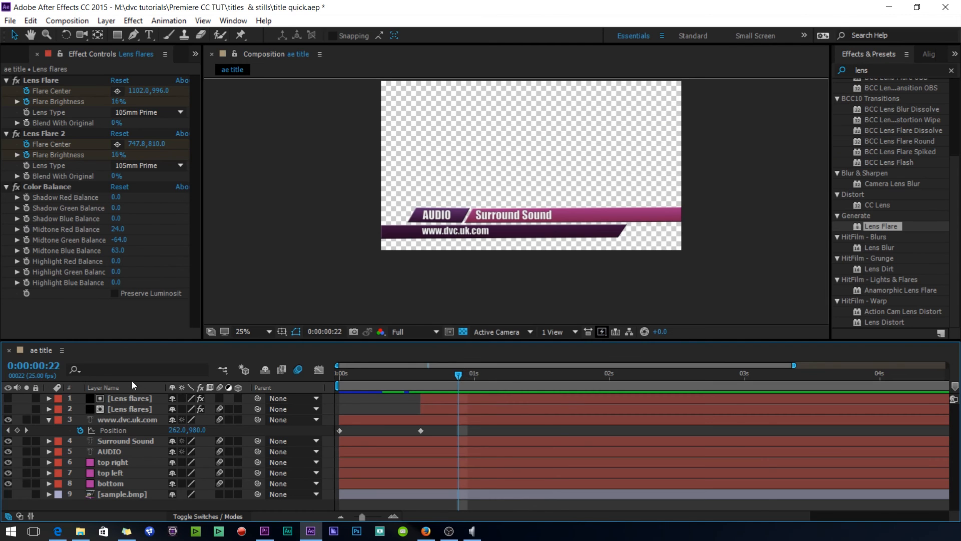
Show both Lens flares layers in the ae title composition at 0:00:00:22, and hide them again.
click(6, 409)
click(7, 398)
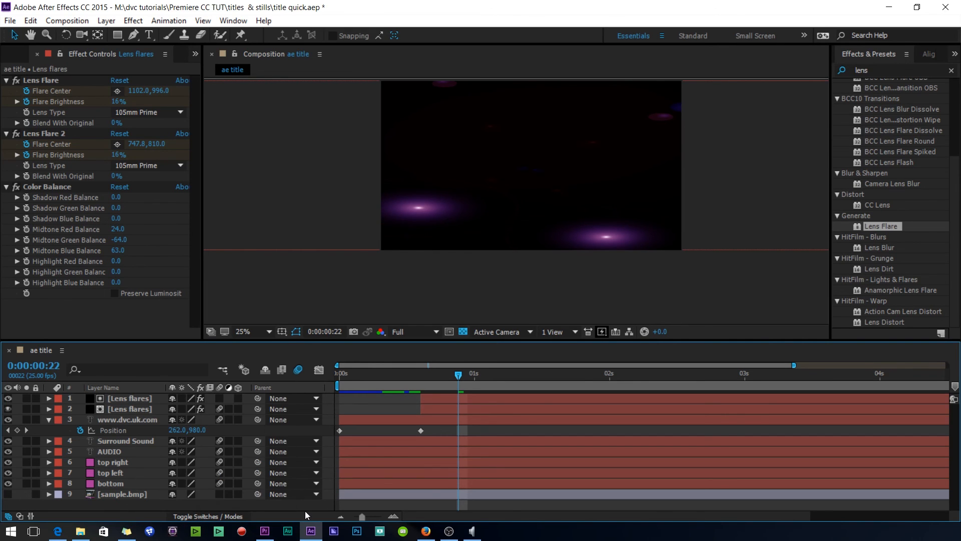
drag(8, 398, 8, 409)
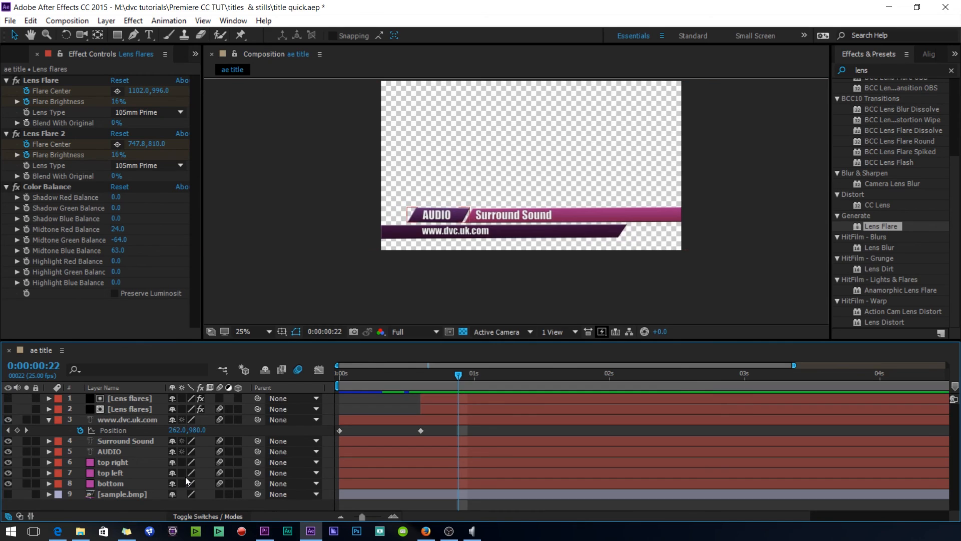
Add a new adjustment layer above all layers in the ae title composition.
right_click(233, 506)
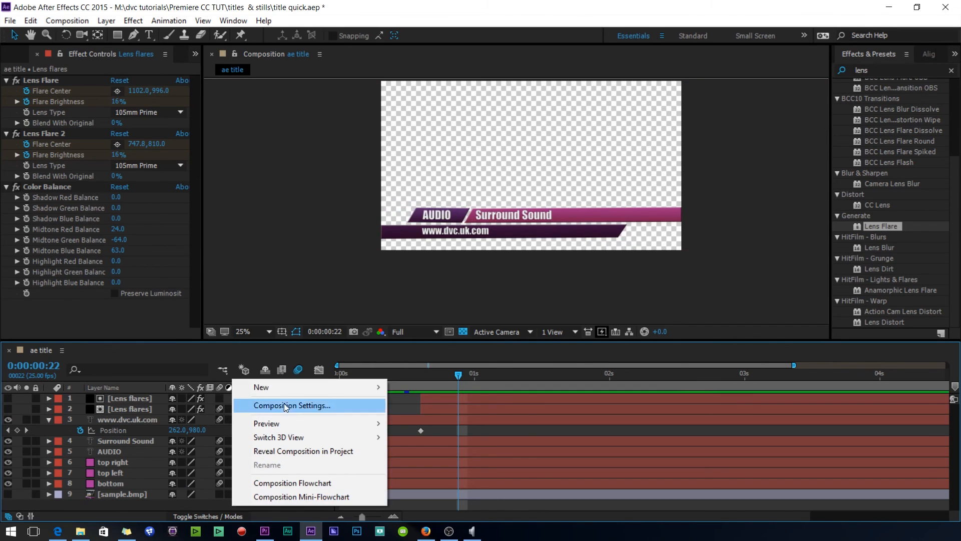
mouse_move(278, 388)
click(451, 489)
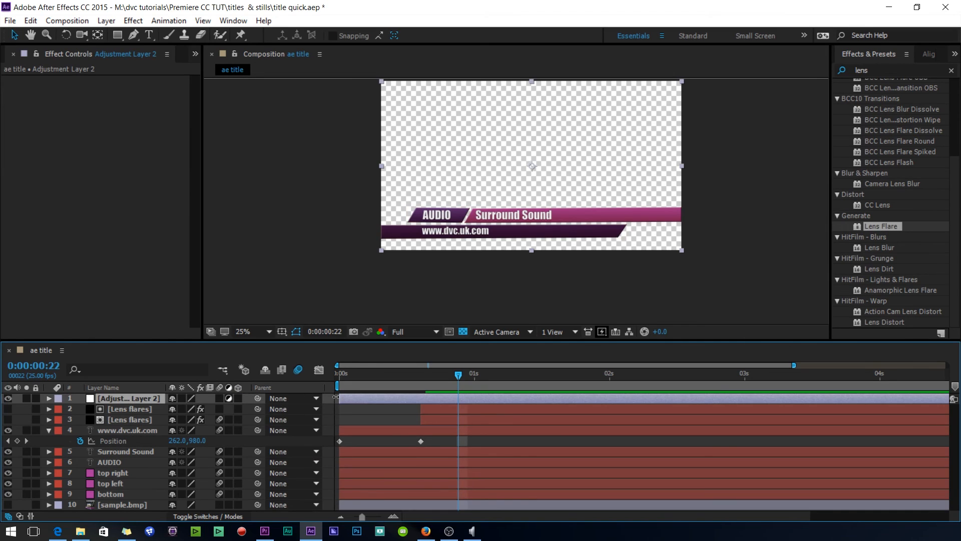
Trim the adjustment layer's start to align with the start of the Lens flares layers, and apply the Lens Flare effect to it.
drag(336, 397, 420, 396)
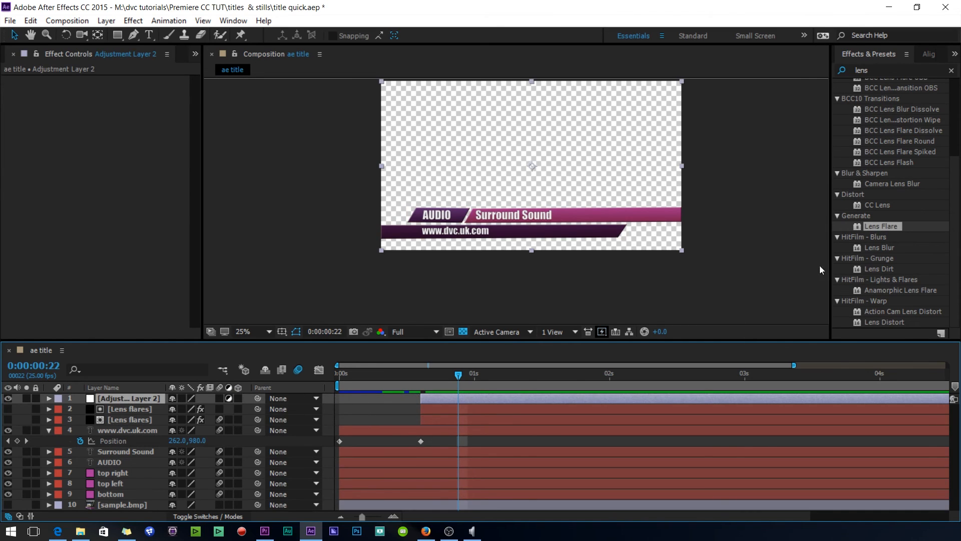
drag(858, 232, 525, 399)
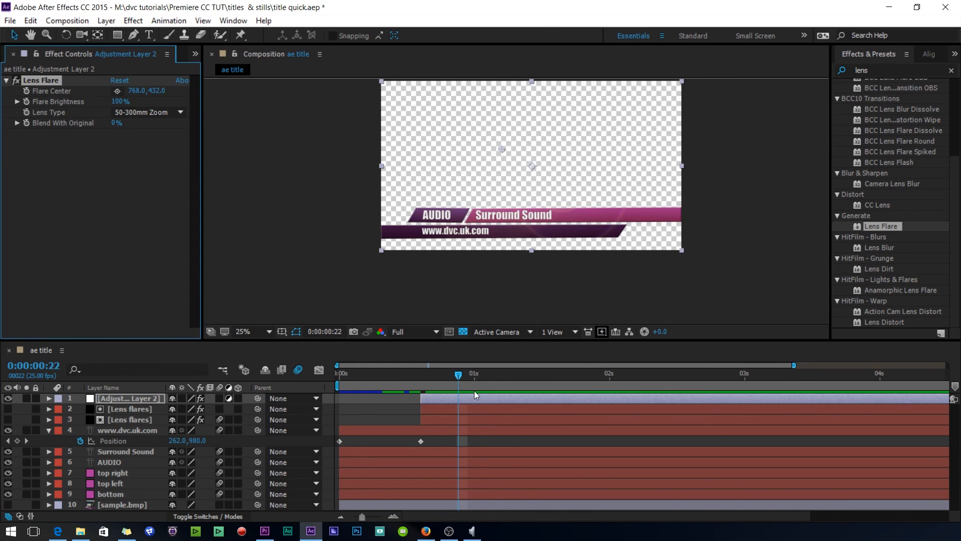
Place the adjustment layer's flare center on the upper-left corner of the AUDIO banner, at about 227, 810.
click(117, 92)
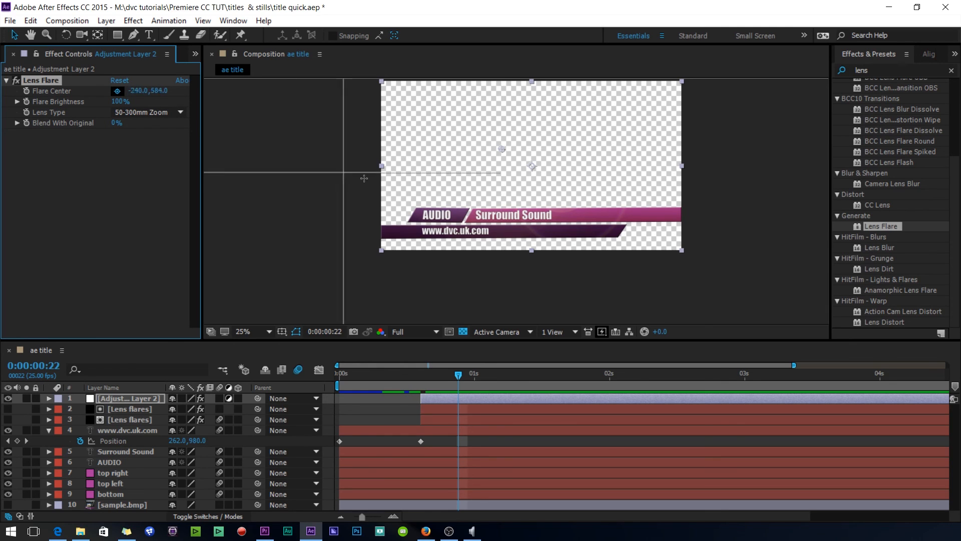
click(422, 209)
scroll(467, 239, up, 4)
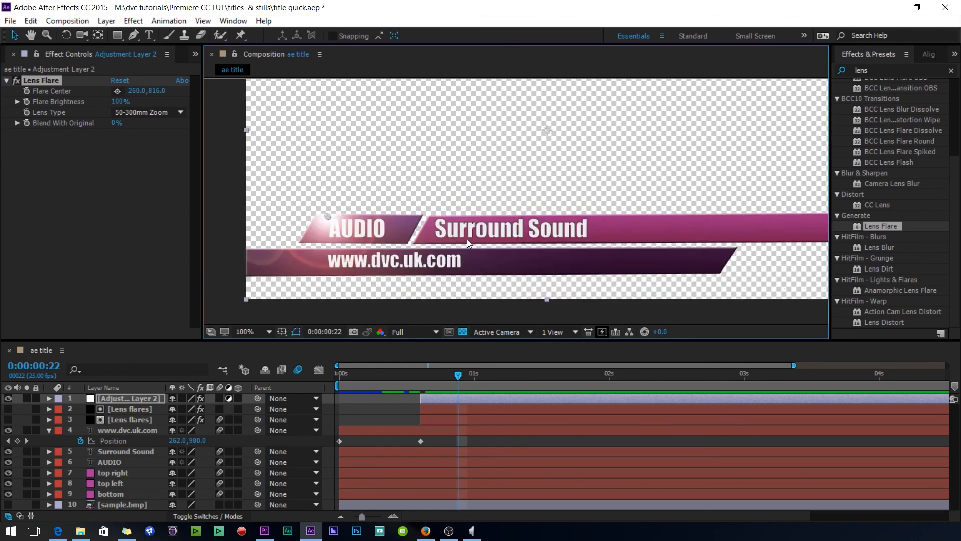
key(space)
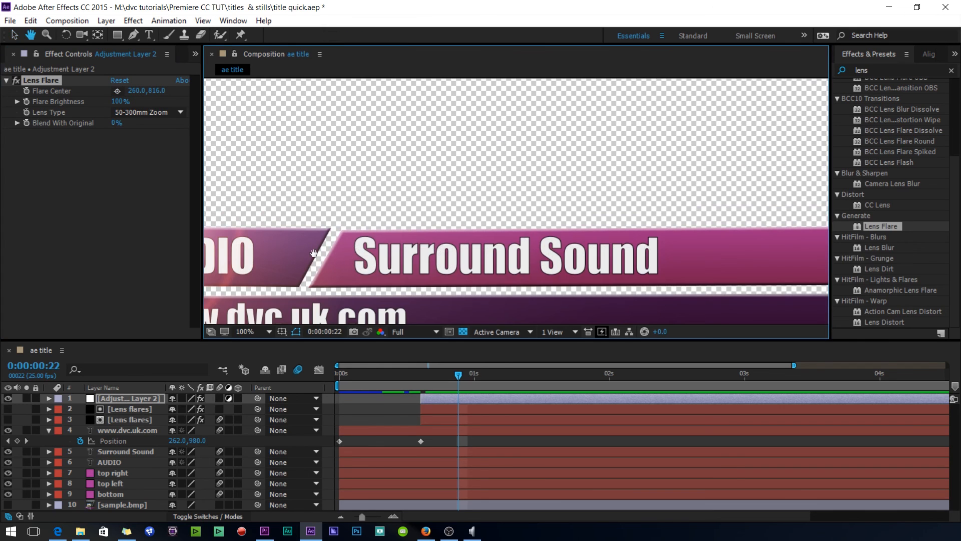
drag(311, 253, 527, 225)
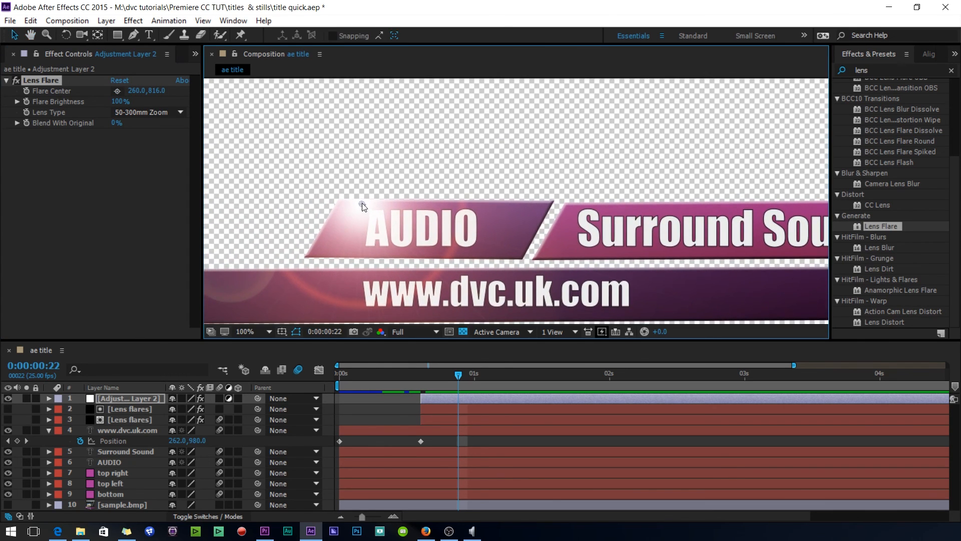
drag(362, 203, 341, 199)
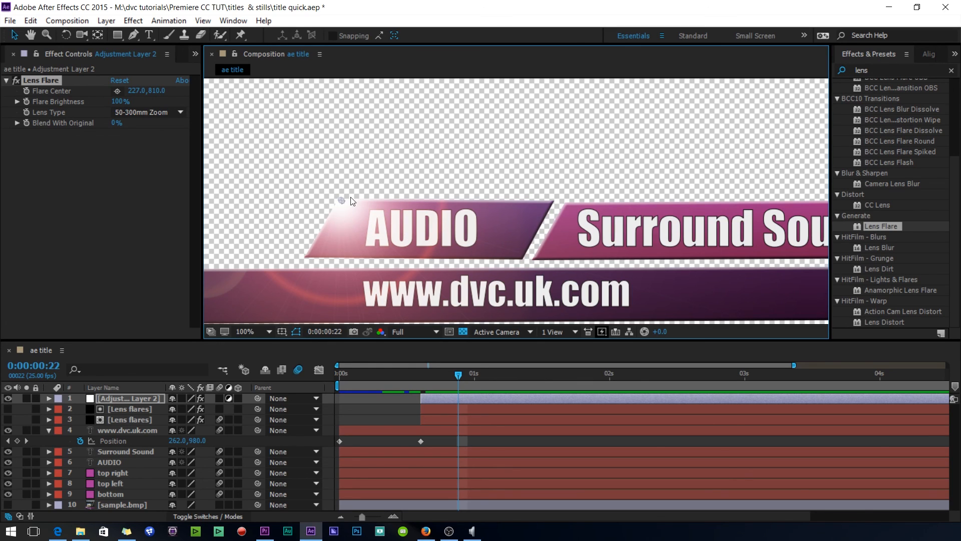
mouse_move(340, 207)
mouse_down()
mouse_move(352, 242)
mouse_move(479, 231)
mouse_move(343, 233)
mouse_move(281, 161)
mouse_move(320, 209)
mouse_move(336, 208)
mouse_up()
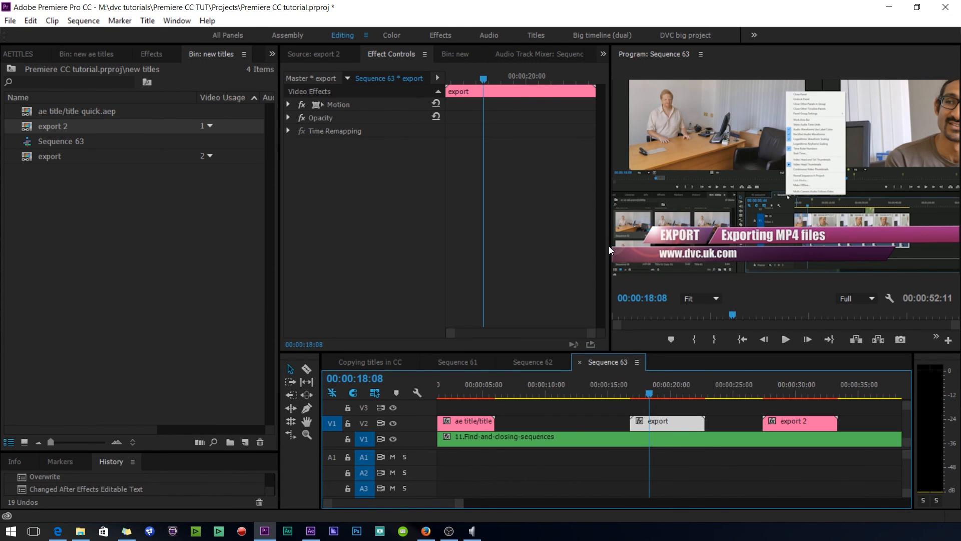
Switch to Premiere Pro and maximize the Program monitor to examine the EXPORT title's lens flare in Sequence 63 at 00:00:18:08.
key(grave)
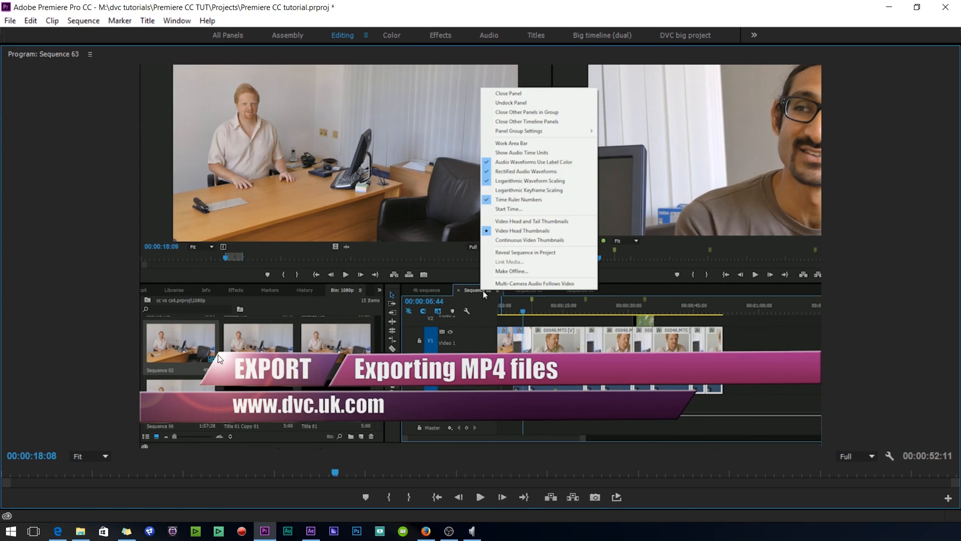